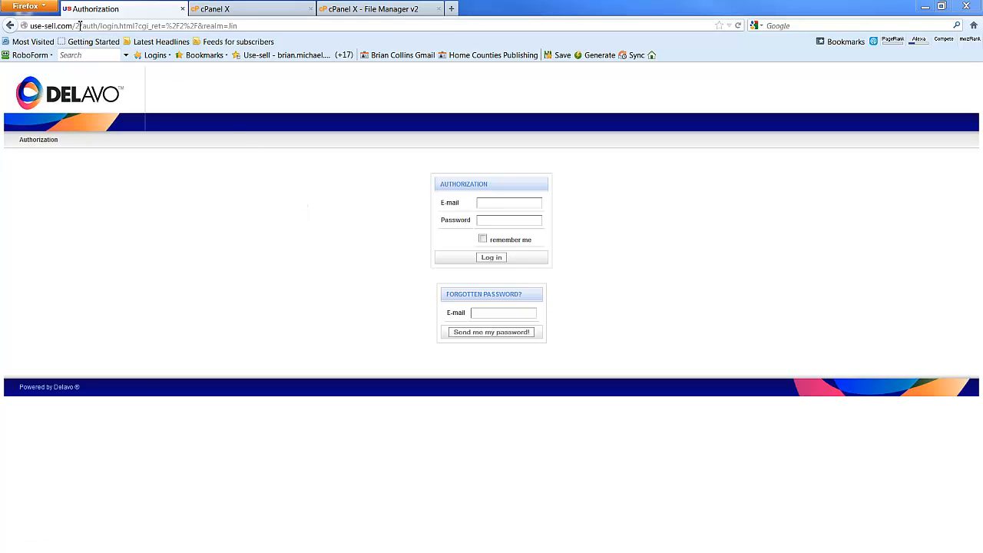
- Log in to the use-sell.com/2 member area with the saved account e-mail and password
{"action": "left_click_drag", "start_coordinate": [79, 25], "coordinate": [3, 25]}
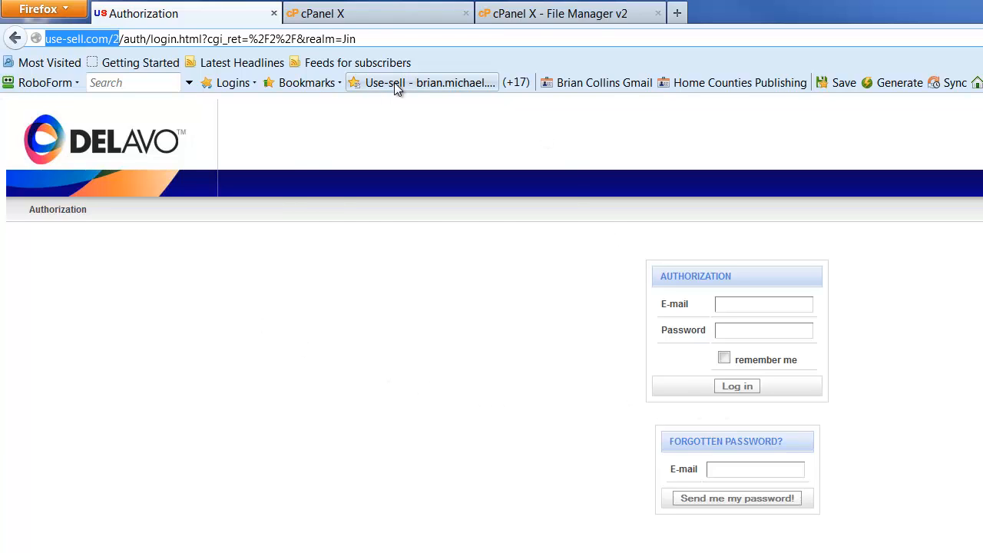
{"action": "left_click", "coordinate": [394, 82]}
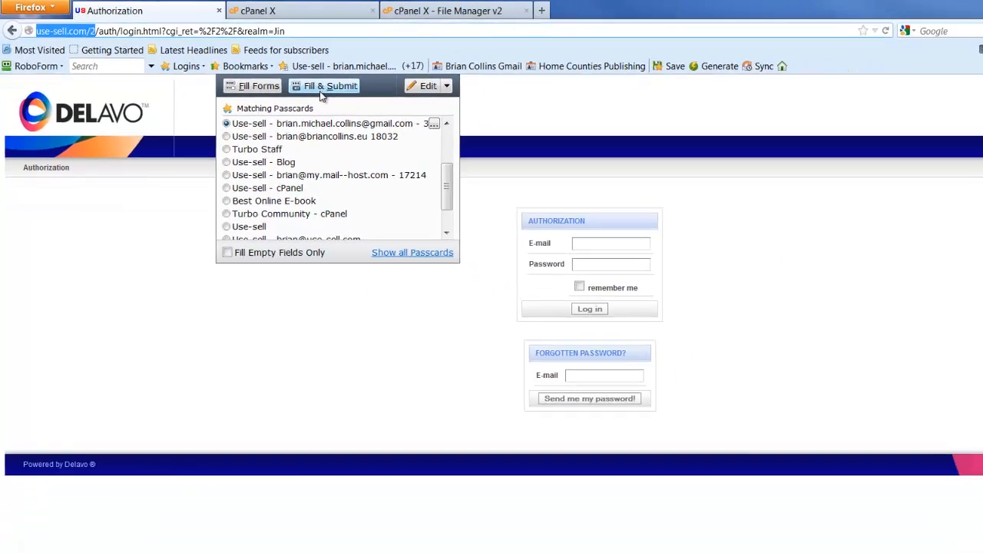
{"action": "left_click", "coordinate": [391, 104]}
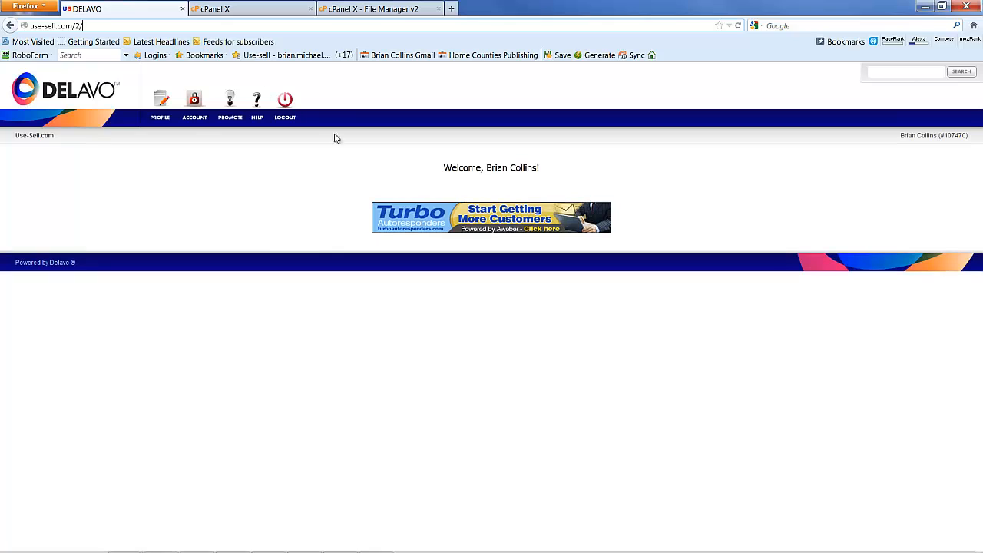
- Review the account's My purchases list for the DELAVO Simple entry and log out
{"action": "mouse_move", "coordinate": [189, 114]}
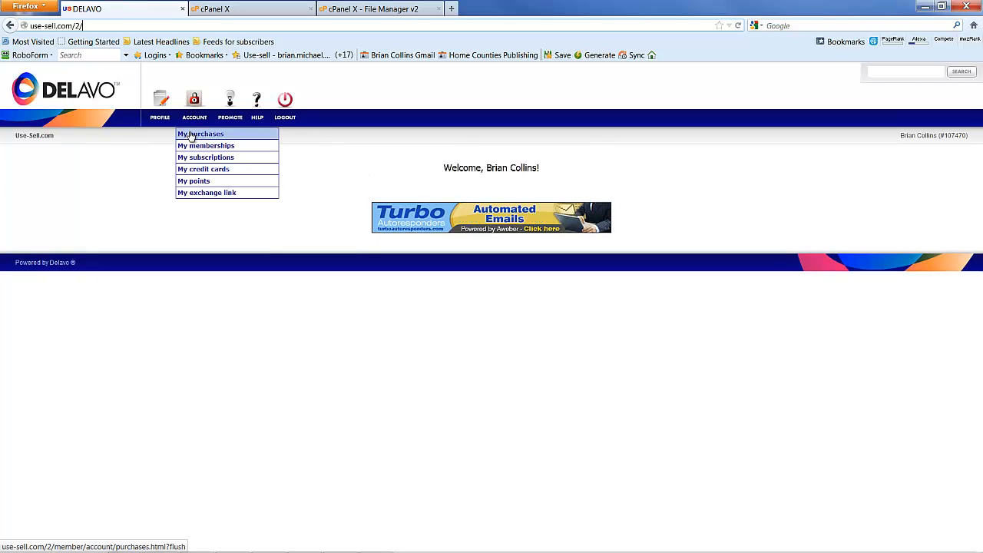
{"action": "left_click", "coordinate": [190, 134]}
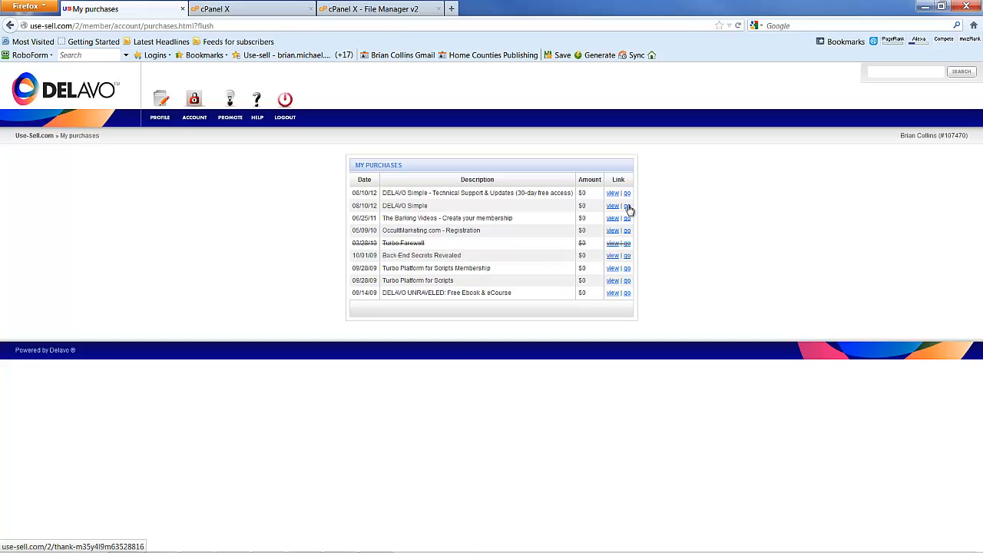
{"action": "left_click", "coordinate": [289, 110]}
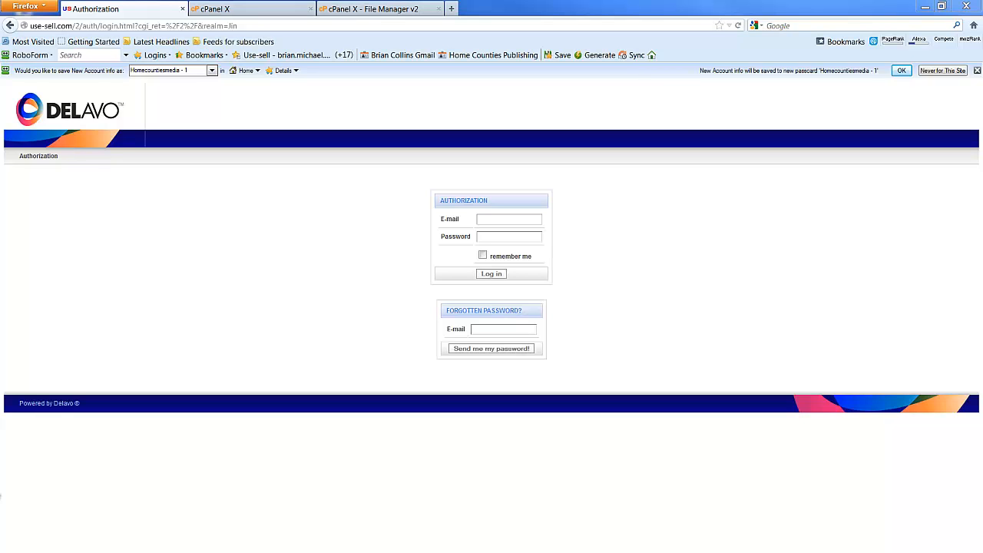
- Minimize the browser and extract the 5024C2D93B99D000 zip archive to a folder of the same name on the desktop
{"action": "left_click", "coordinate": [924, 7]}
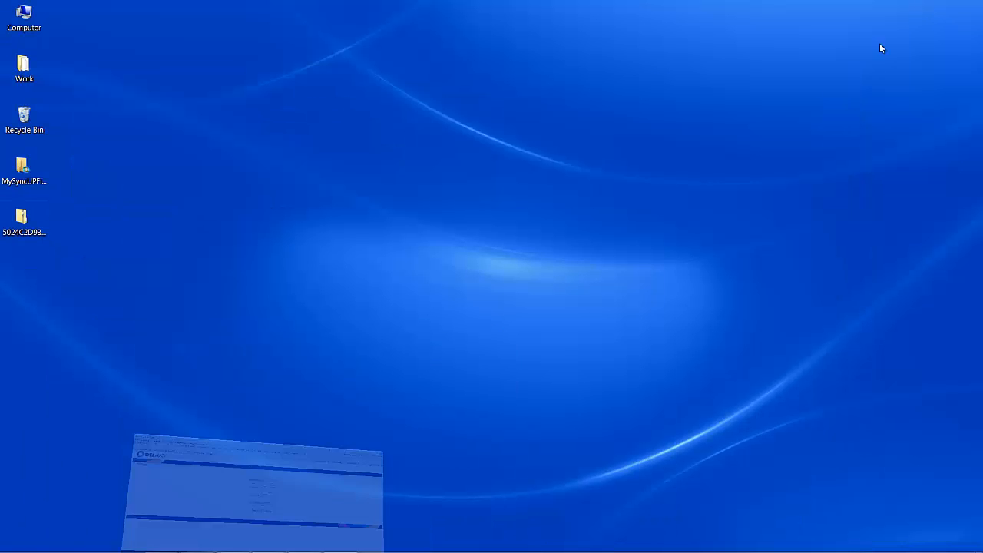
{"action": "double_click", "coordinate": [23, 228]}
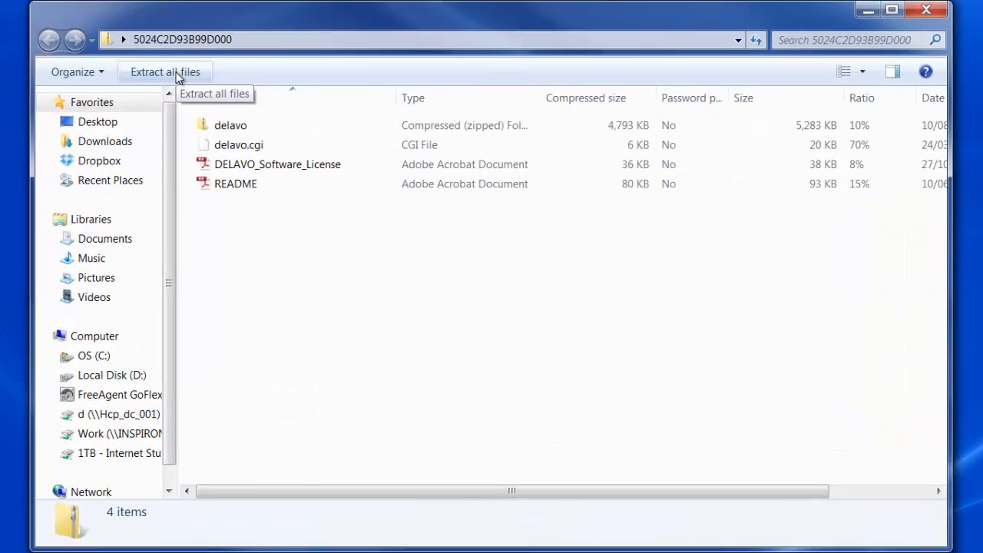
{"action": "left_click", "coordinate": [176, 74]}
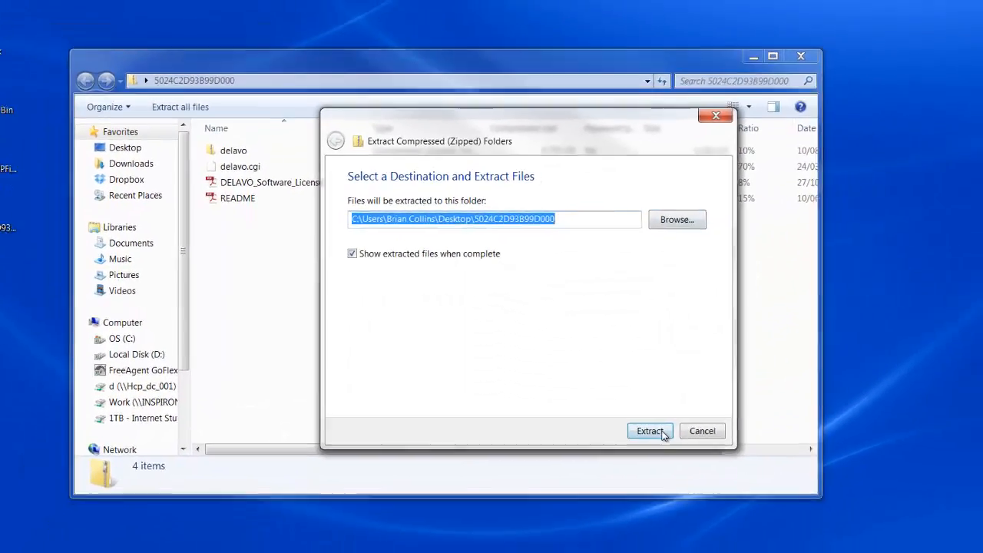
{"action": "left_click", "coordinate": [661, 432]}
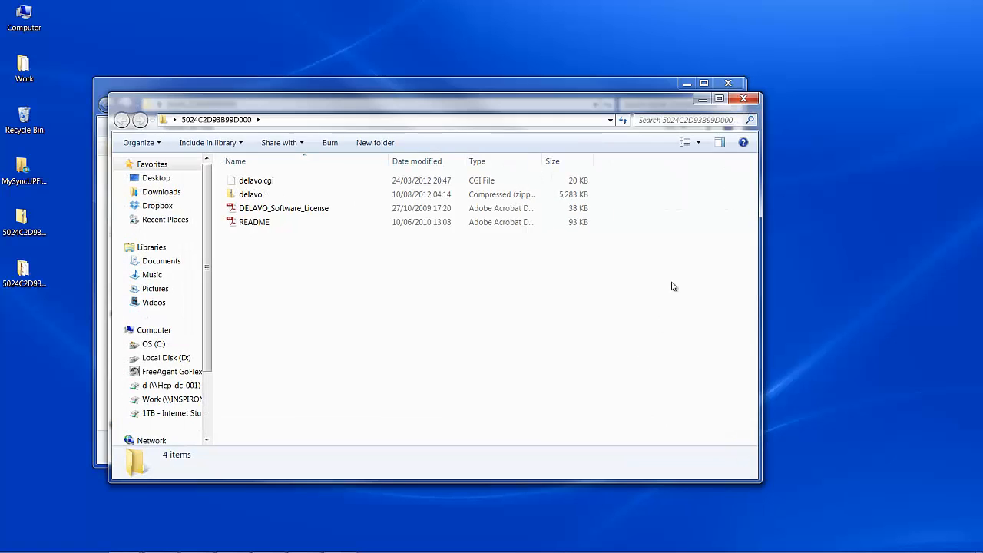
- Examine the delavo archive and the delavo.cgi file in the extracted folder
{"action": "left_click", "coordinate": [249, 195]}
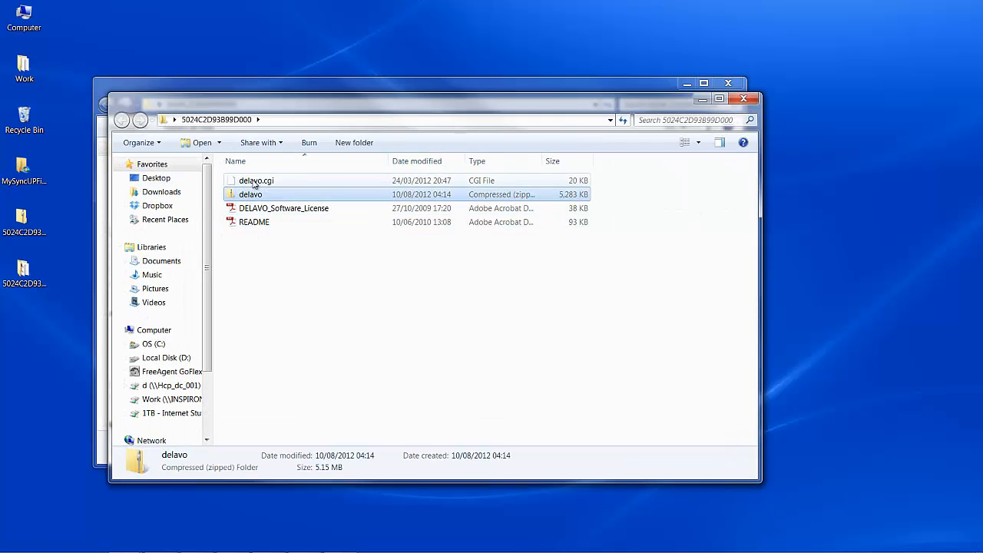
{"action": "left_click", "coordinate": [255, 184]}
{"action": "left_click", "coordinate": [252, 199]}
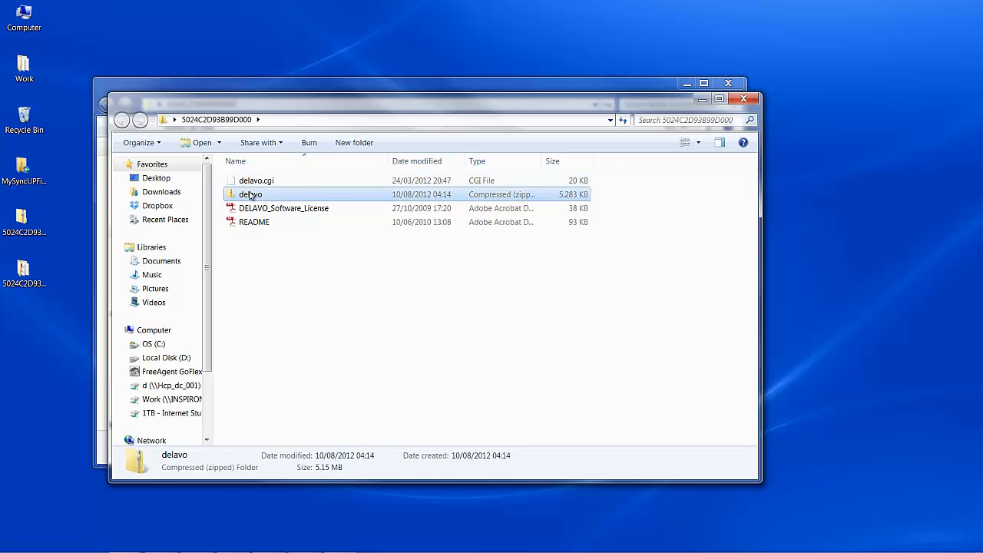
{"action": "left_click", "coordinate": [253, 183]}
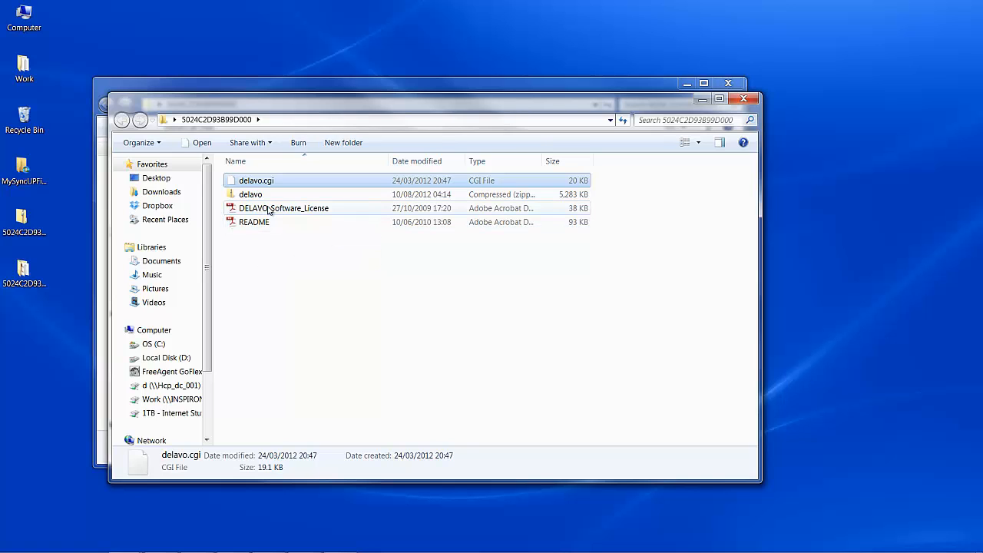
- Look through the pages of the DELAVO_Software_License document and close it
{"action": "left_click", "coordinate": [269, 211]}
{"action": "double_click", "coordinate": [267, 209]}
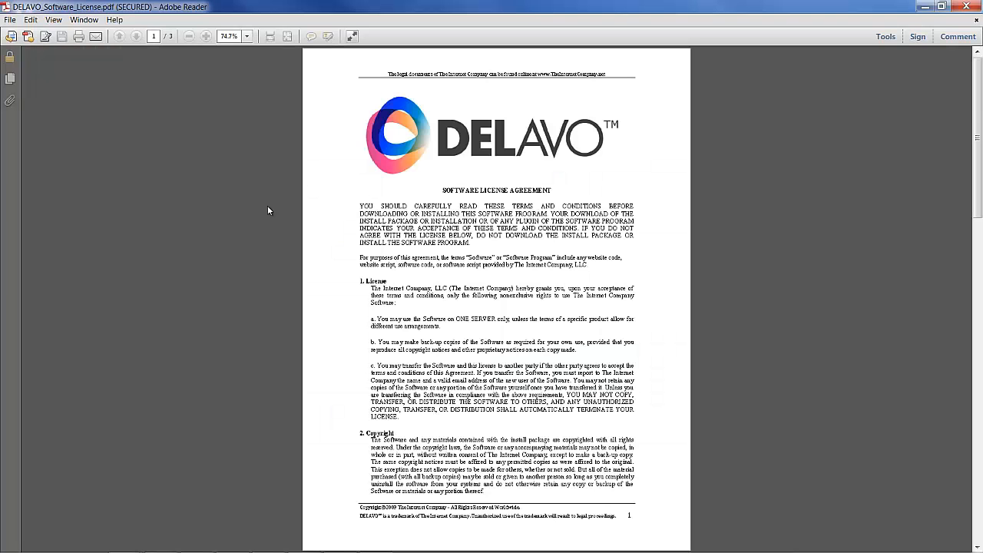
{"action": "scroll", "coordinate": [361, 244], "scroll_direction": "down", "scroll_amount": 3}
{"action": "scroll", "coordinate": [361, 244], "scroll_direction": "down", "scroll_amount": 3}
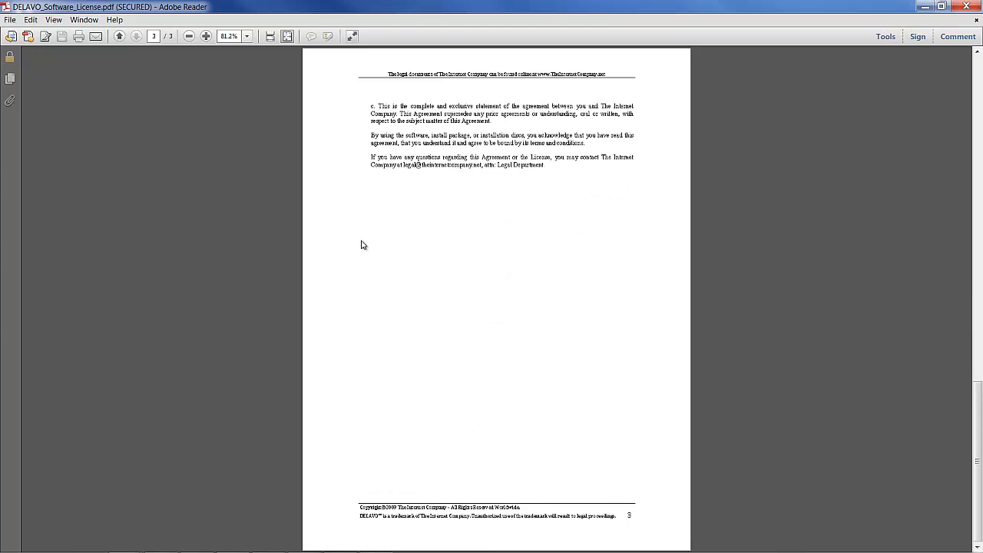
{"action": "scroll", "coordinate": [363, 244], "scroll_direction": "up", "scroll_amount": 3}
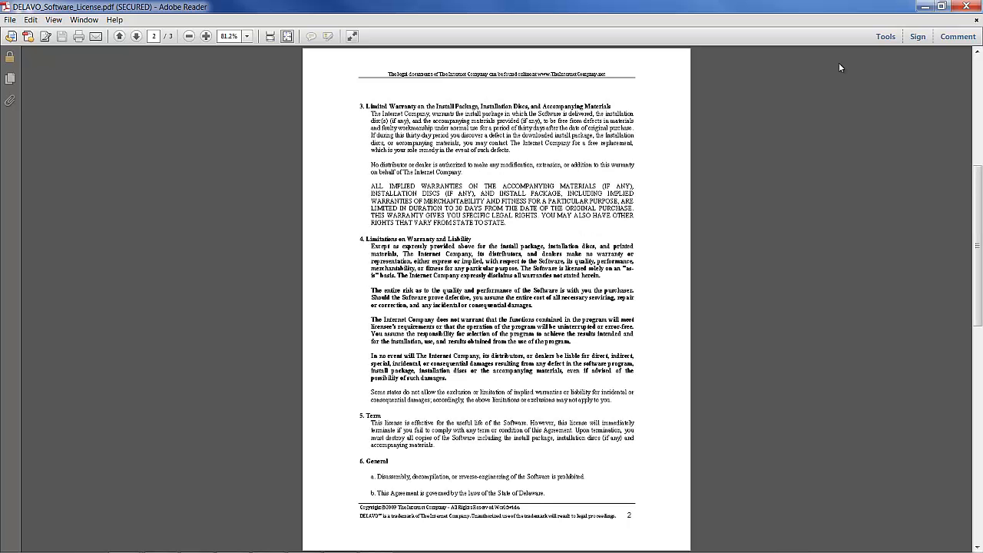
{"action": "left_click", "coordinate": [965, 6]}
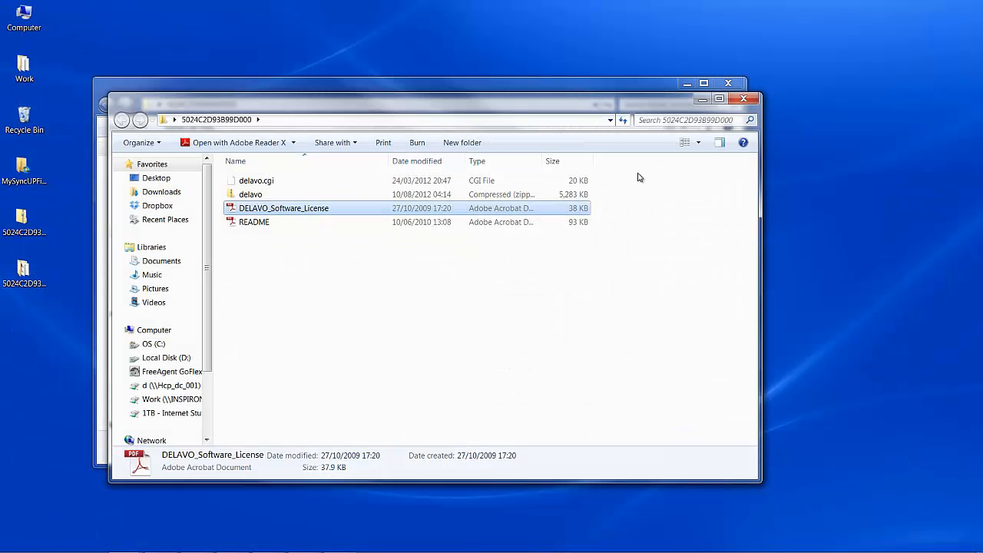
- Switch to Firefox and check the email accounts of homecountiesmedia.com in cPanel
{"action": "mouse_move", "coordinate": [316, 545]}
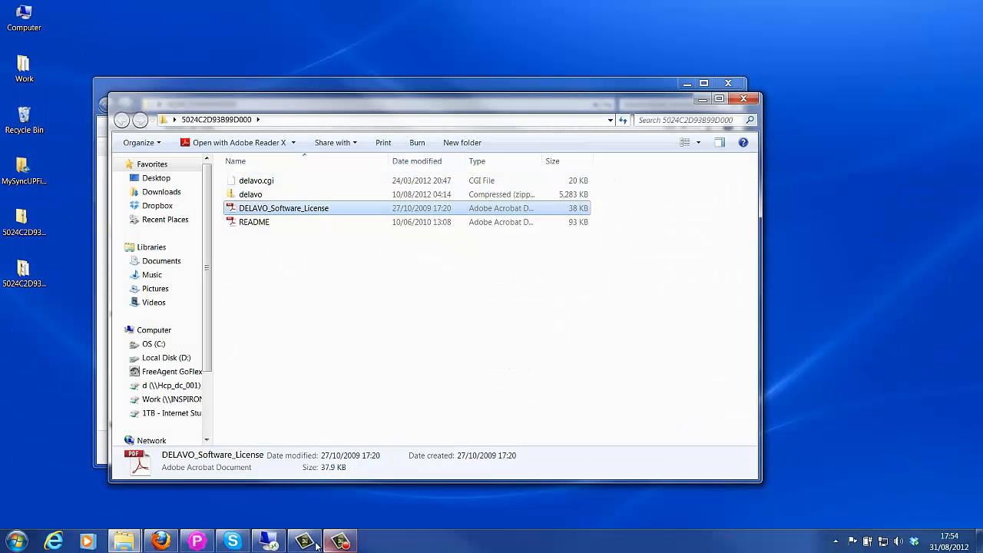
{"action": "left_click", "coordinate": [159, 541]}
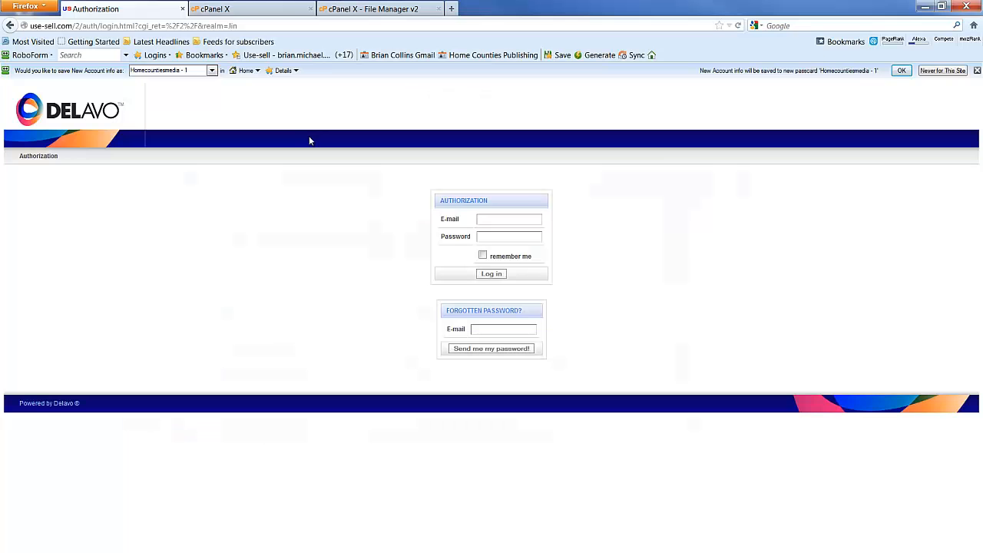
{"action": "left_click", "coordinate": [228, 9]}
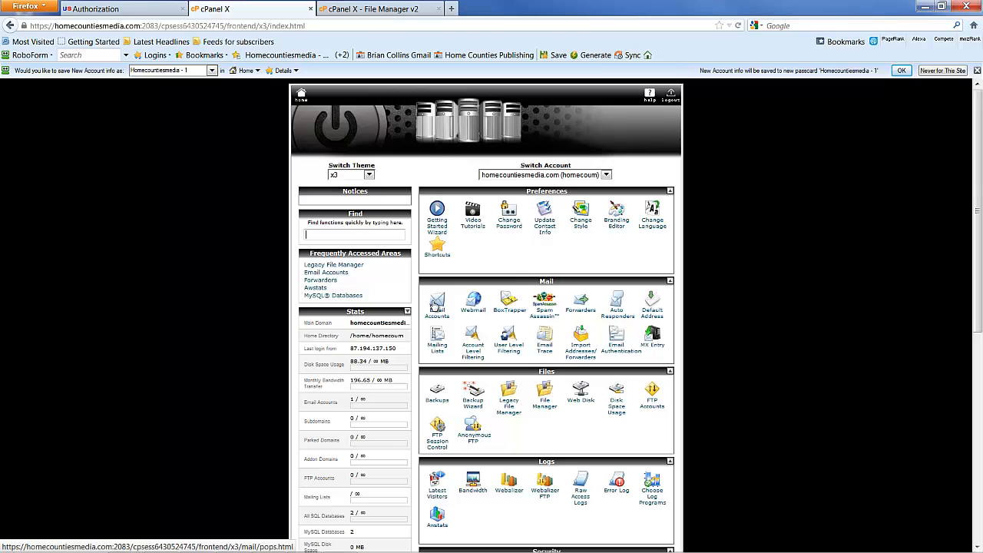
{"action": "left_click", "coordinate": [434, 304]}
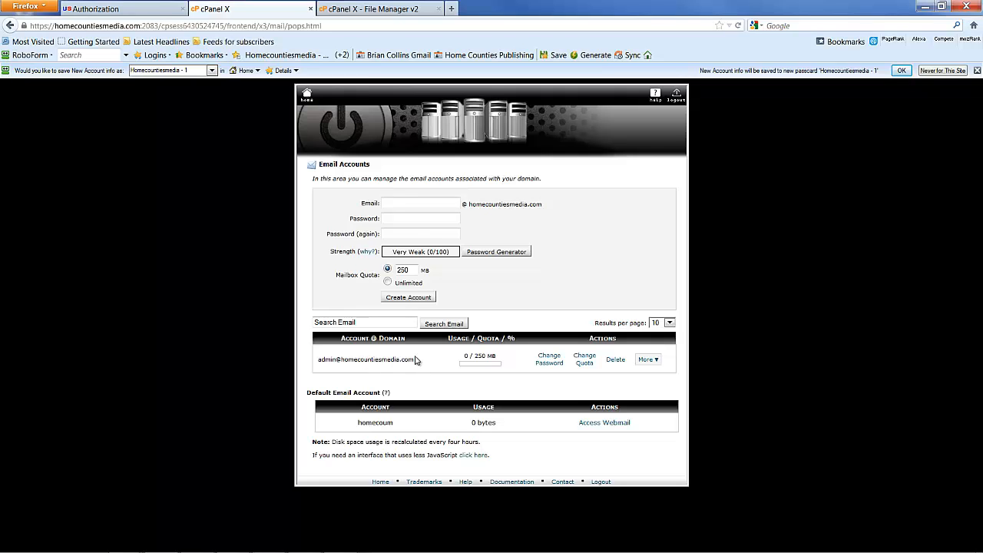
- Check the domain's email forwarders and return to the cPanel home page
{"action": "left_click", "coordinate": [306, 94]}
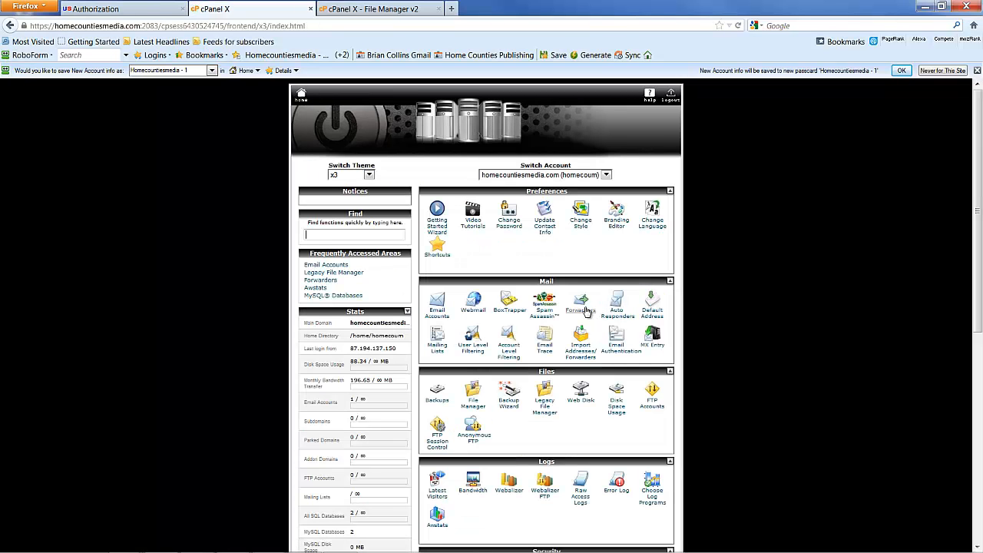
{"action": "left_click", "coordinate": [582, 311]}
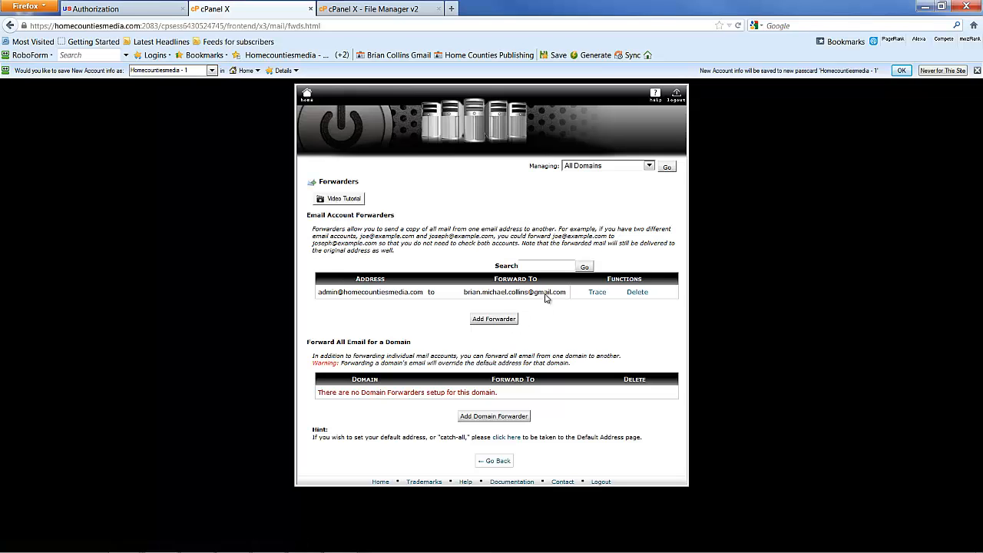
{"action": "left_click", "coordinate": [307, 98]}
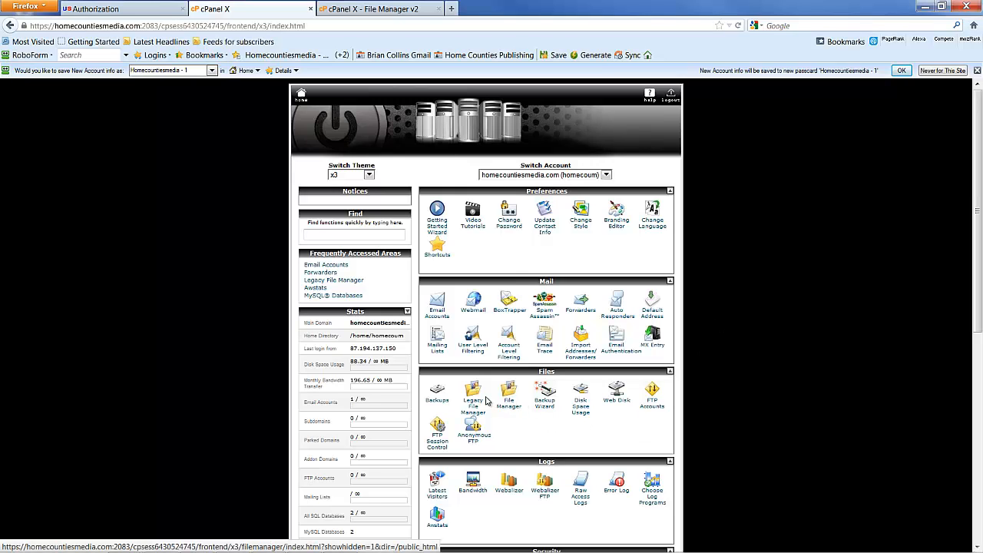
- Switch to the cPanel File Manager and empty its trash, confirming the deletion
{"action": "left_click", "coordinate": [366, 9]}
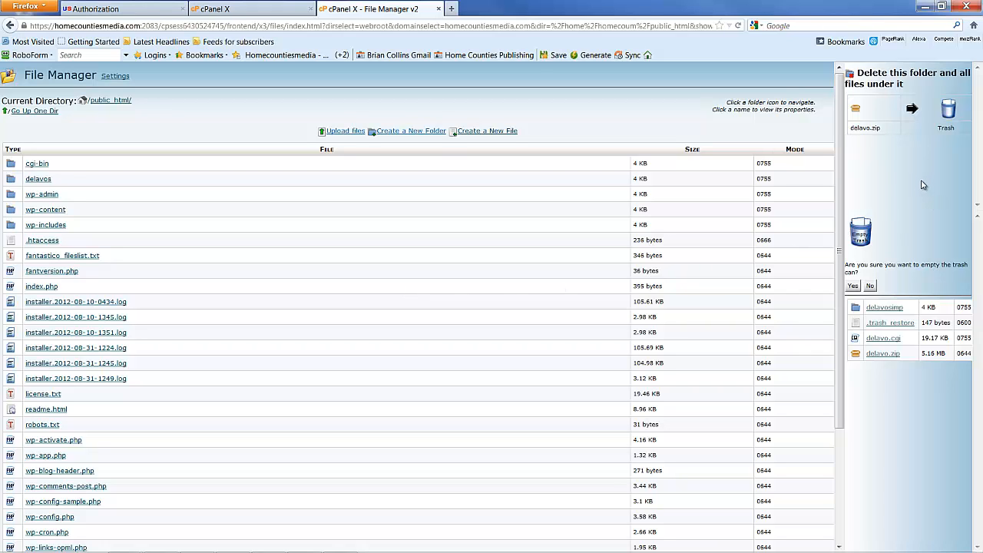
{"action": "left_click", "coordinate": [852, 286]}
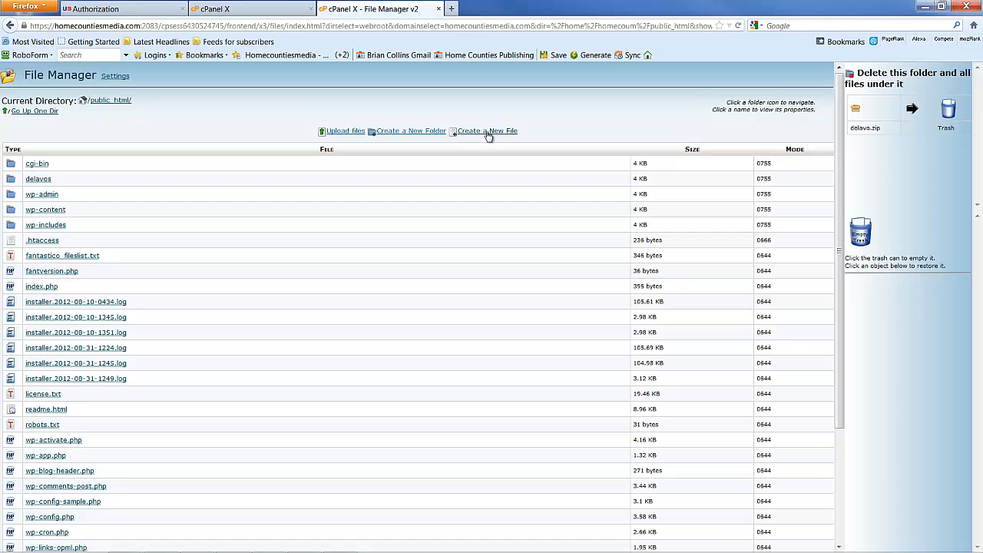
- Create a new folder named delavosimp in public_html
{"action": "left_click", "coordinate": [421, 139]}
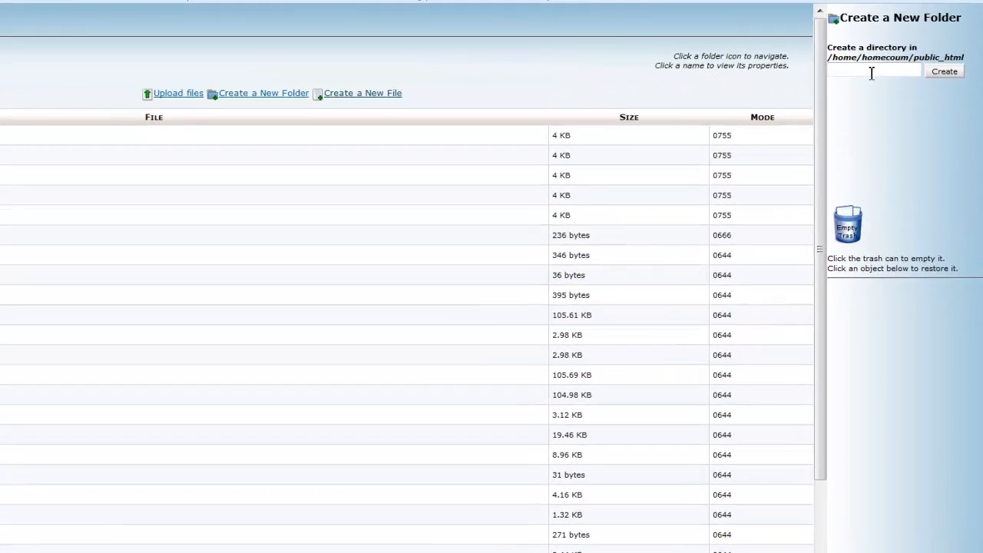
{"action": "left_click", "coordinate": [867, 71]}
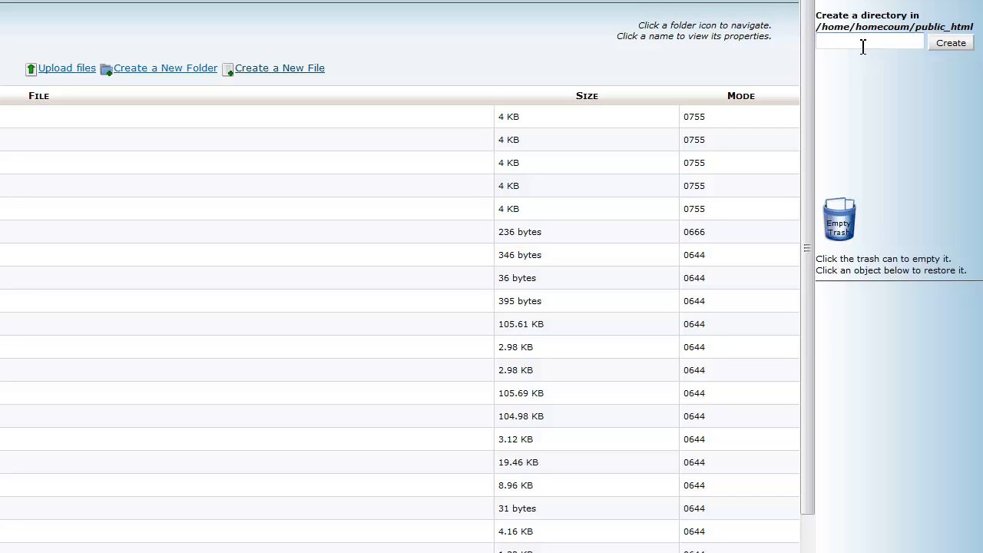
{"action": "type", "text": "d"}
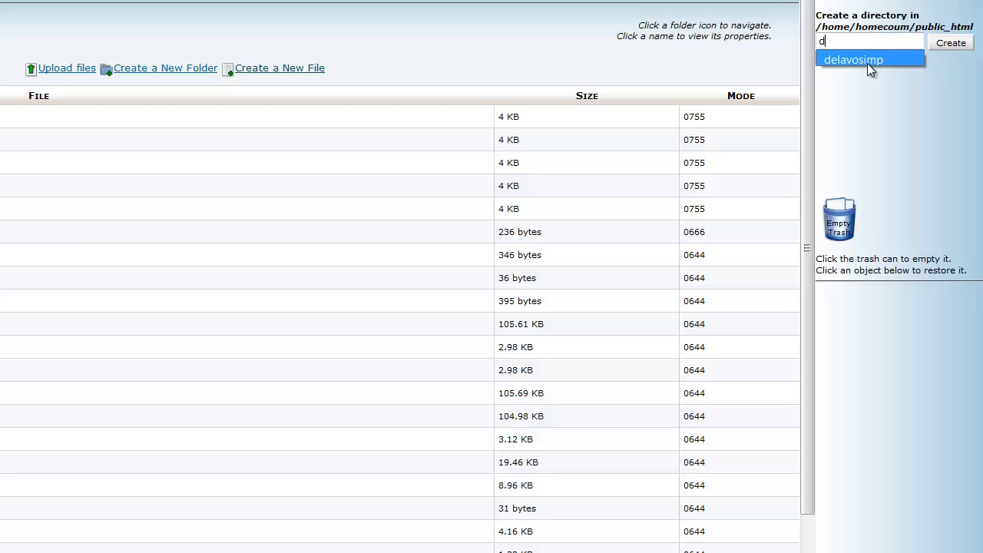
{"action": "left_click", "coordinate": [867, 62]}
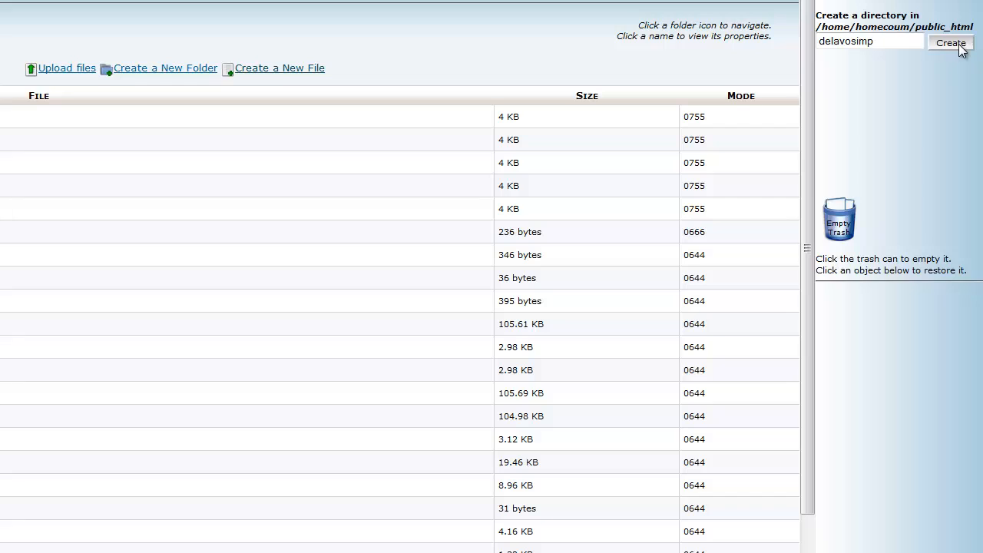
{"action": "left_click", "coordinate": [951, 43]}
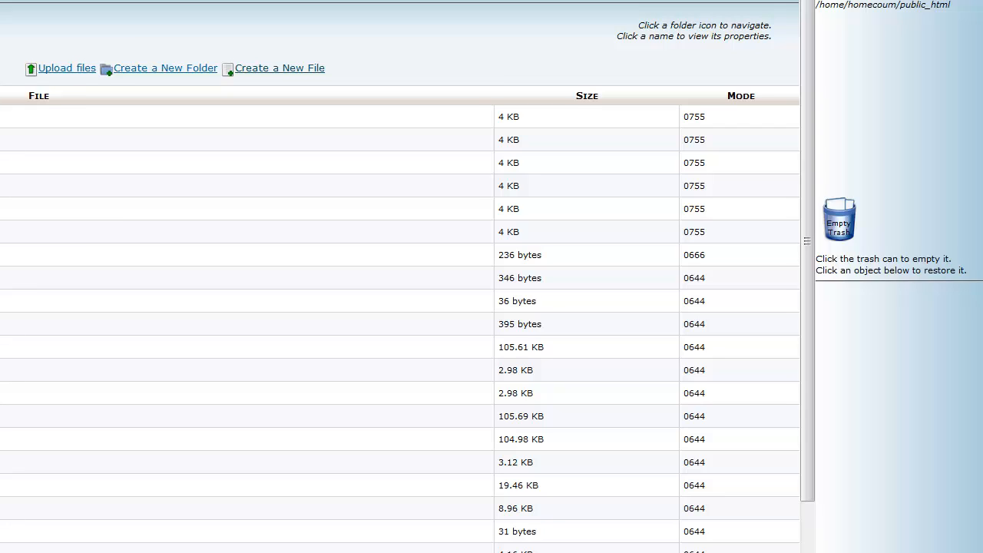
- Upload delavo.cgi and the delavo zip file from the desktop folder 5024C2D93B99D000 to public_html
{"action": "left_click", "coordinate": [51, 69]}
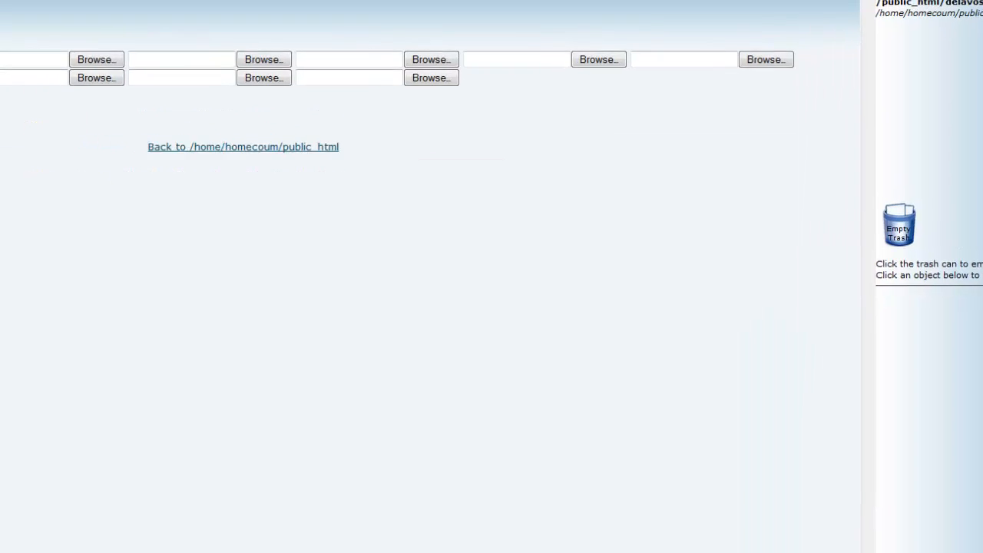
{"action": "left_click", "coordinate": [65, 90]}
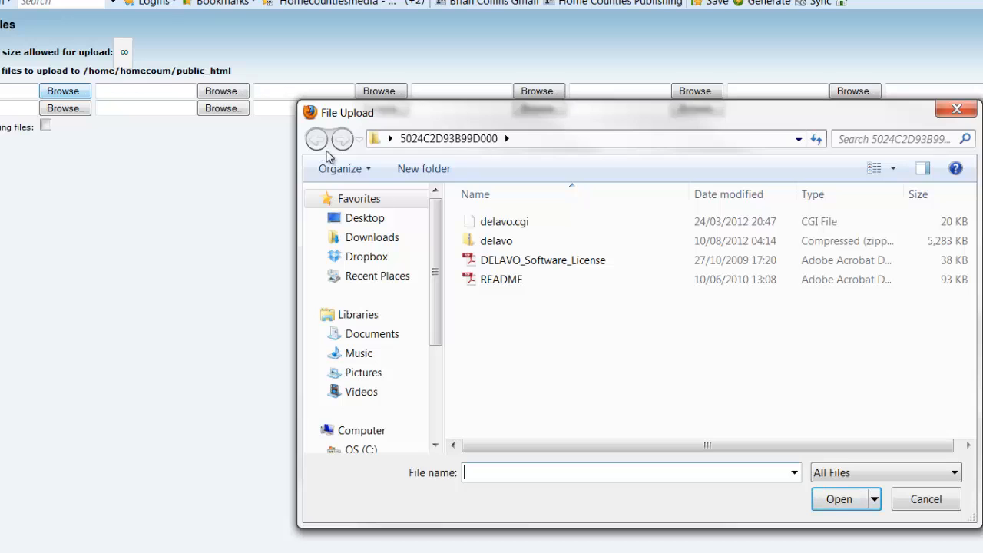
{"action": "left_click", "coordinate": [361, 217]}
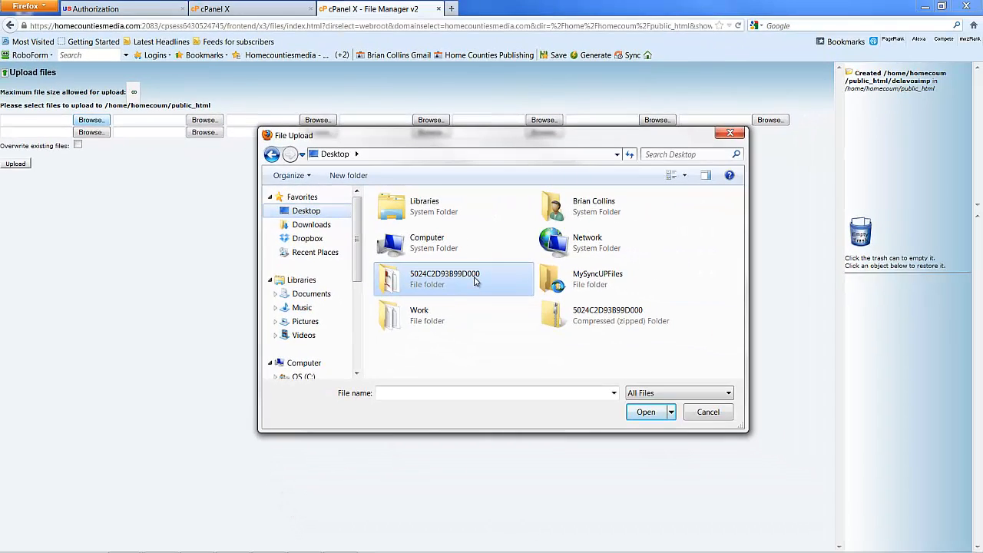
{"action": "double_click", "coordinate": [474, 281]}
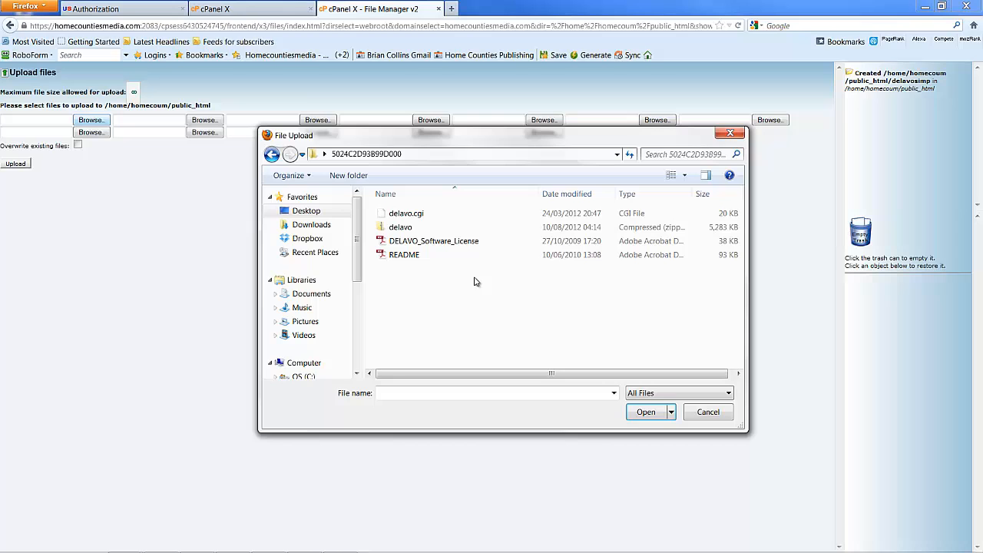
{"action": "double_click", "coordinate": [401, 214]}
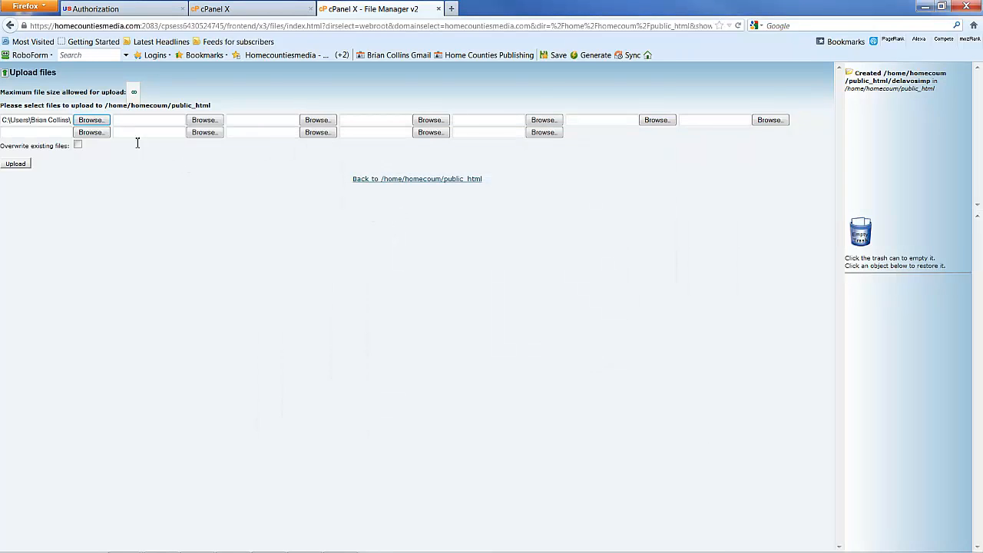
{"action": "left_click", "coordinate": [89, 132]}
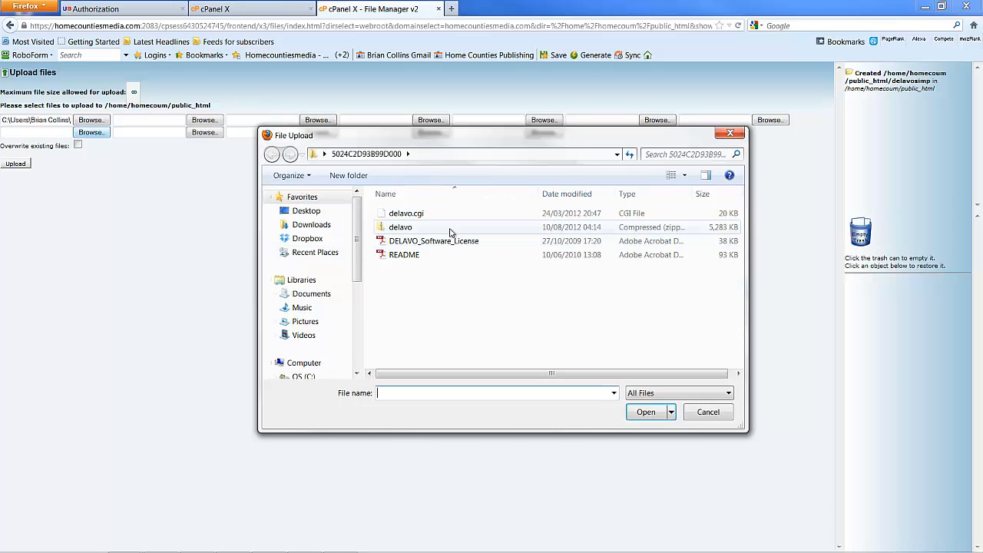
{"action": "double_click", "coordinate": [402, 228]}
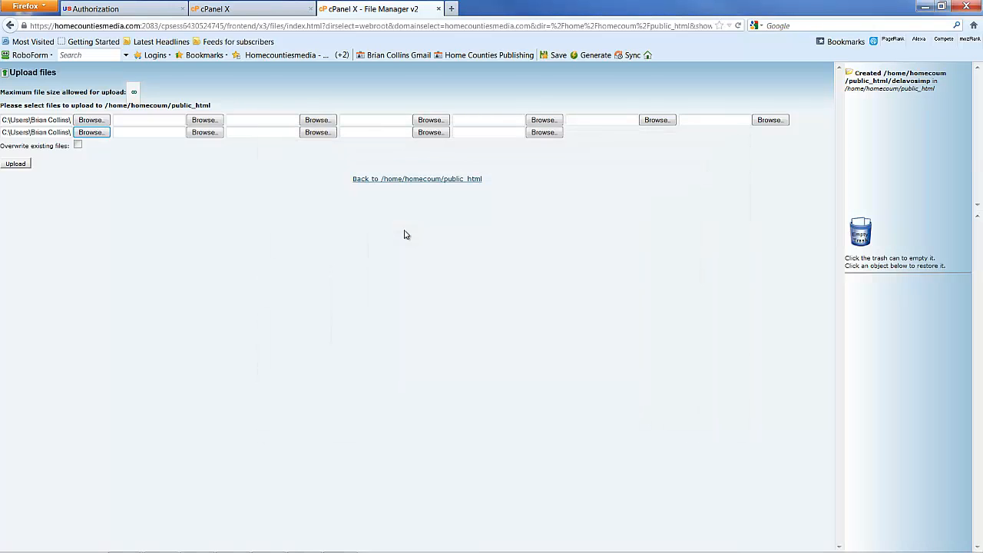
{"action": "left_click", "coordinate": [19, 169]}
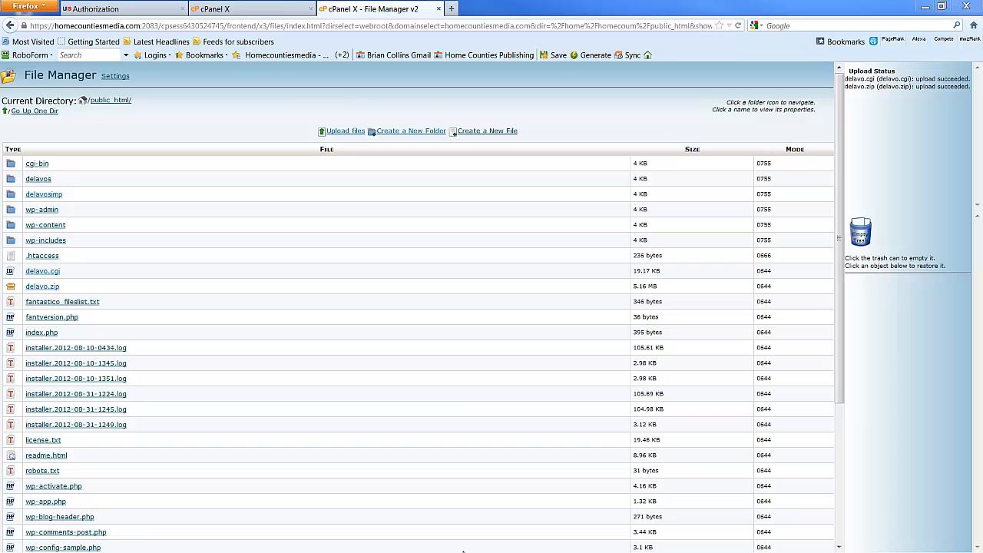
- Change the permissions of delavo.cgi to 755 by allowing execution for user, group and world
{"action": "left_click", "coordinate": [48, 272]}
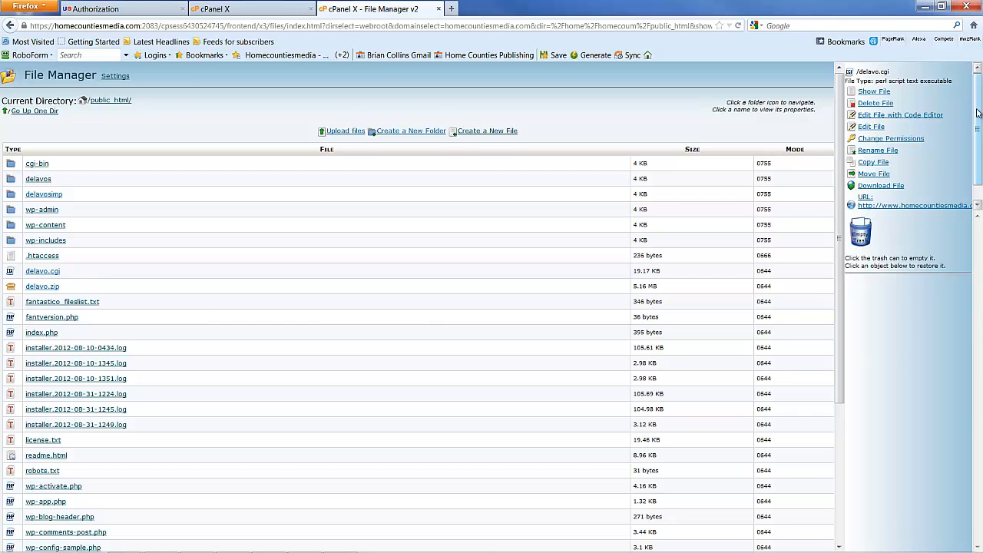
{"action": "left_click", "coordinate": [893, 138]}
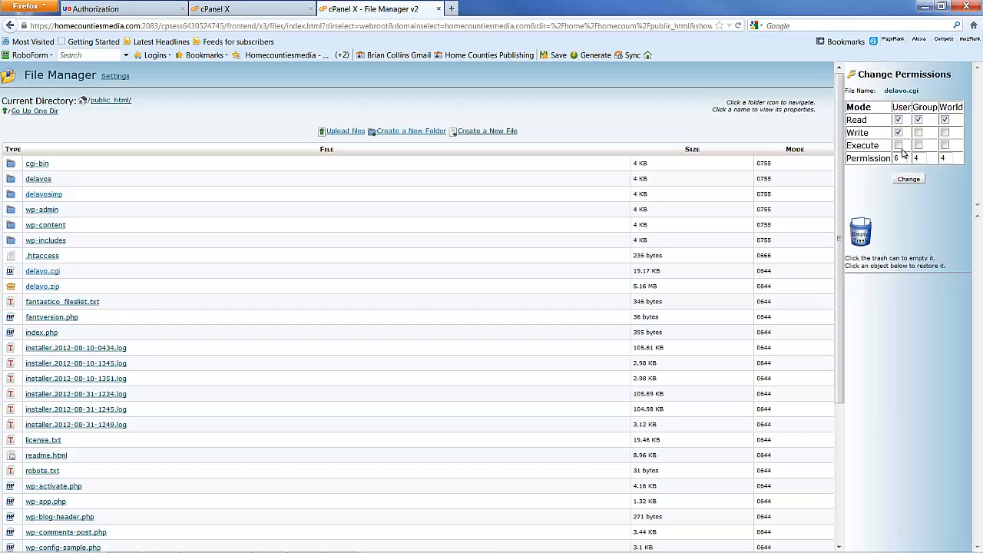
{"action": "left_click", "coordinate": [897, 146]}
{"action": "left_click", "coordinate": [918, 146]}
{"action": "left_click", "coordinate": [944, 145]}
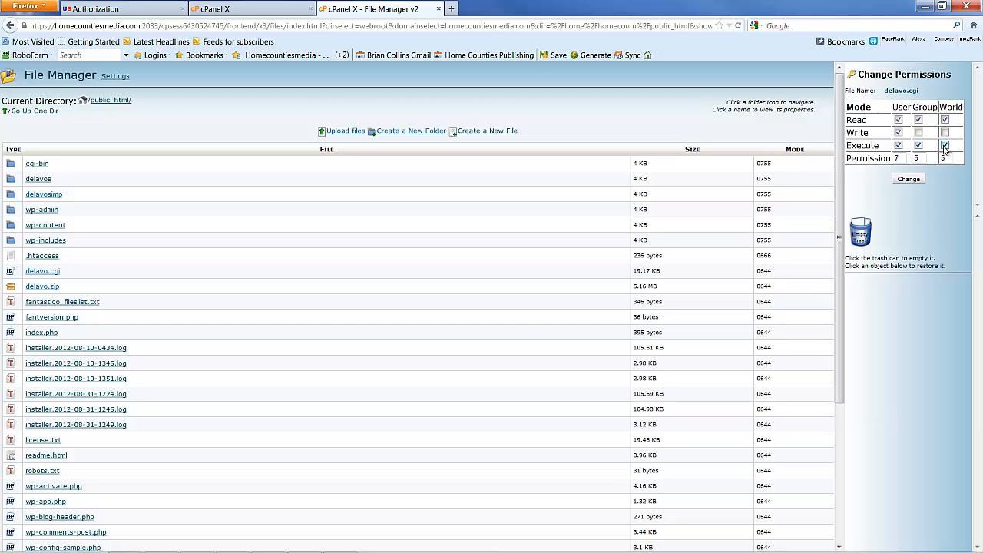
{"action": "left_click", "coordinate": [916, 179]}
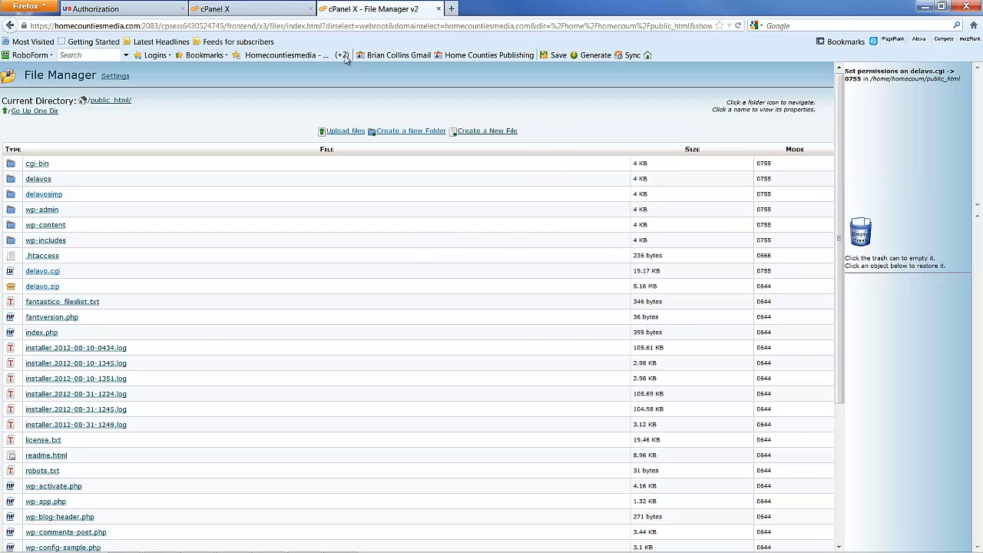
- Open the installer page homecountiesmedia.com/delavo.cgi in a new browser tab
{"action": "left_click", "coordinate": [453, 8]}
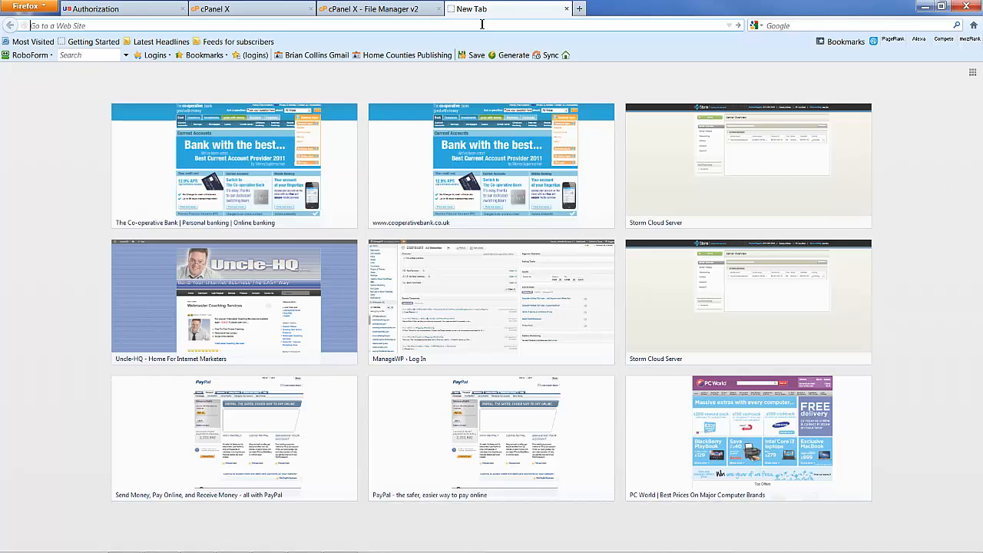
{"action": "type", "text": "homecountiesmedia.com/"}
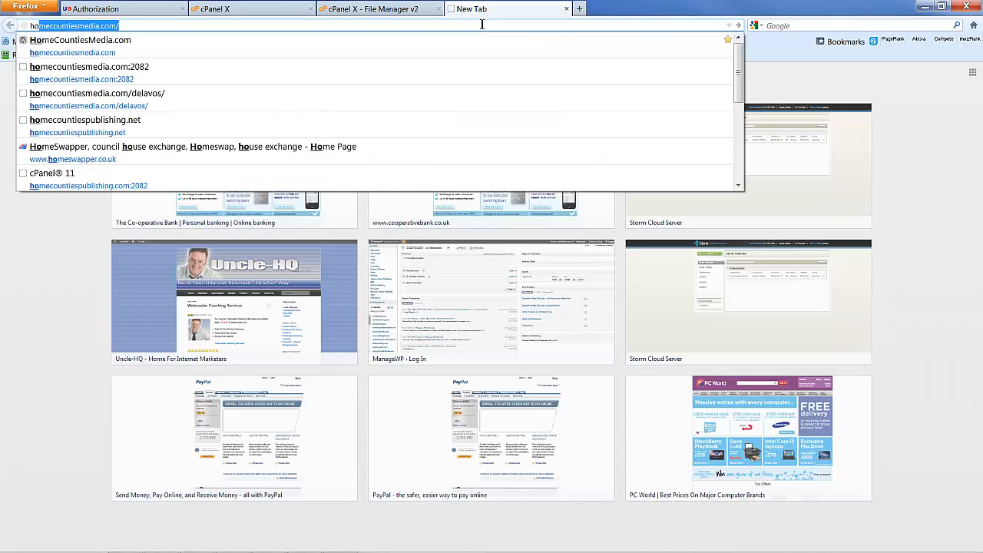
{"action": "left_click", "coordinate": [387, 45]}
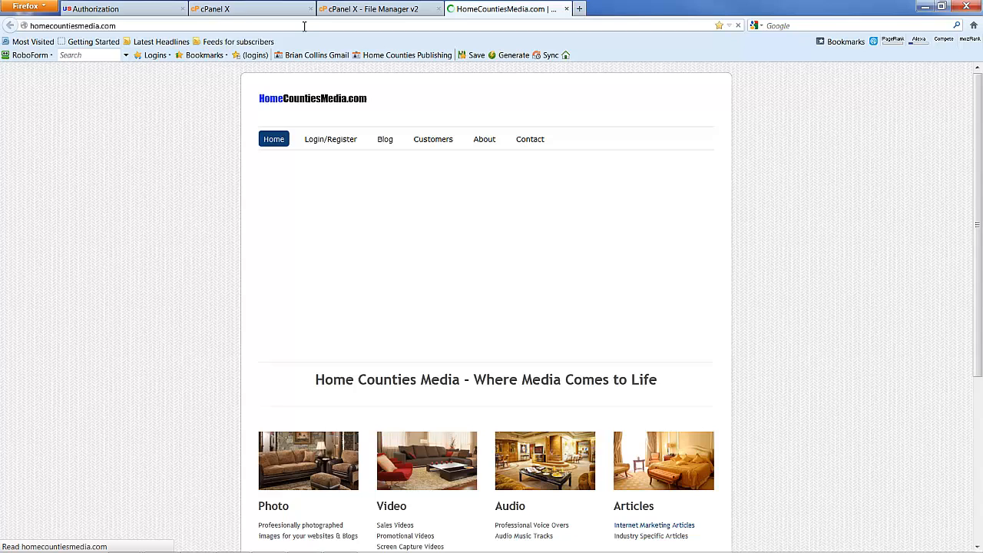
{"action": "left_click", "coordinate": [307, 26]}
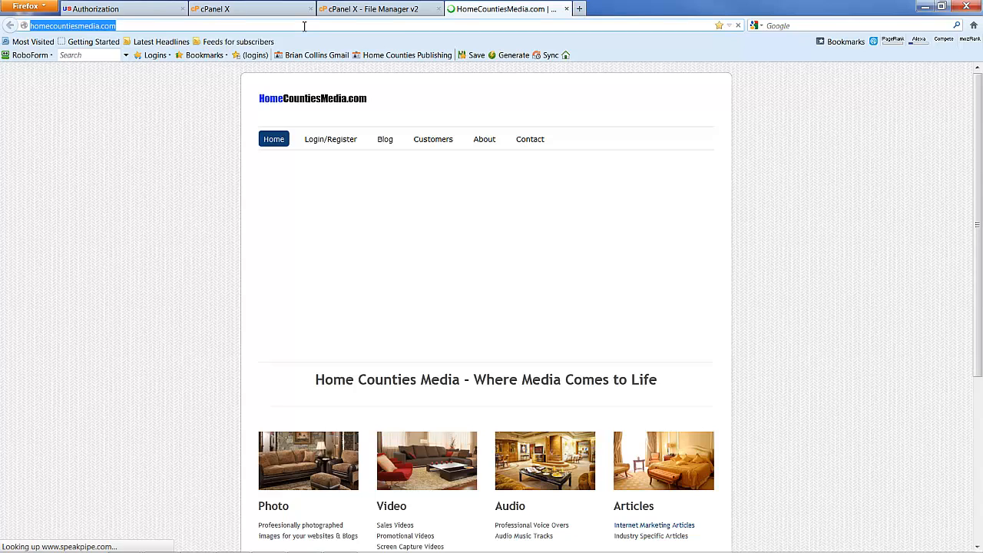
{"action": "left_click", "coordinate": [312, 26]}
{"action": "type", "text": "/"}
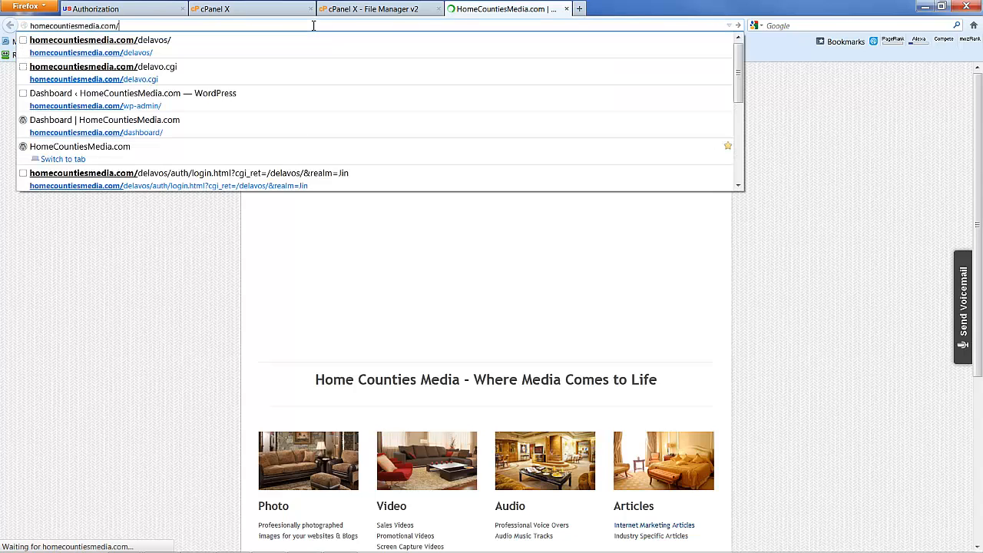
{"action": "type", "text": "de"}
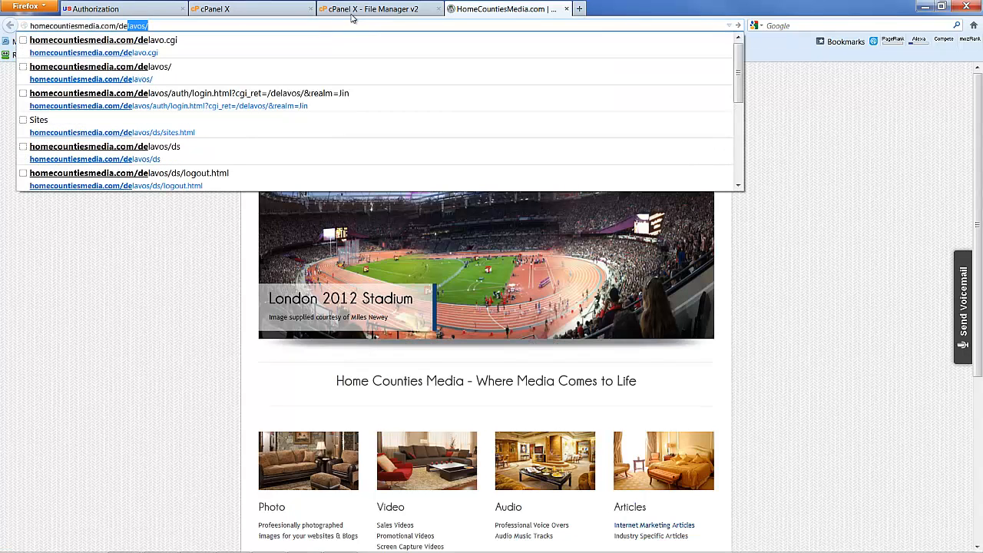
{"action": "left_click", "coordinate": [331, 45]}
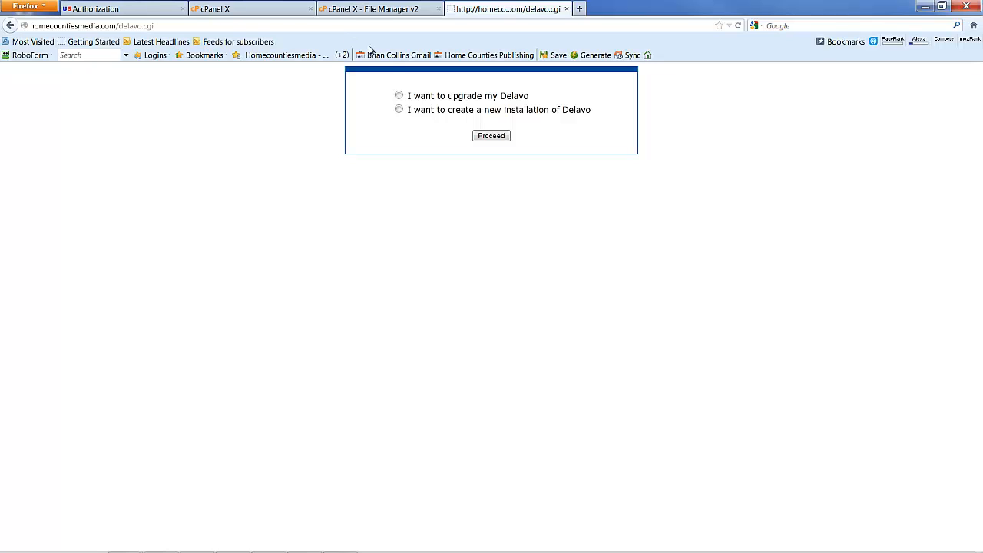
- Check the form for upgrading an existing Delavo and return to the installer's choice page
{"action": "left_click", "coordinate": [399, 96]}
{"action": "left_click", "coordinate": [499, 140]}
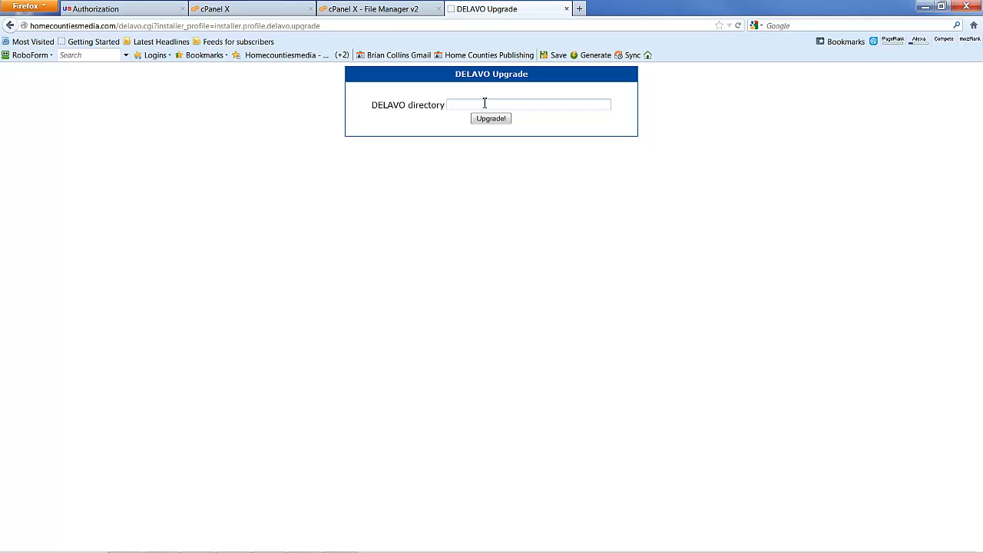
{"action": "left_click", "coordinate": [10, 25]}
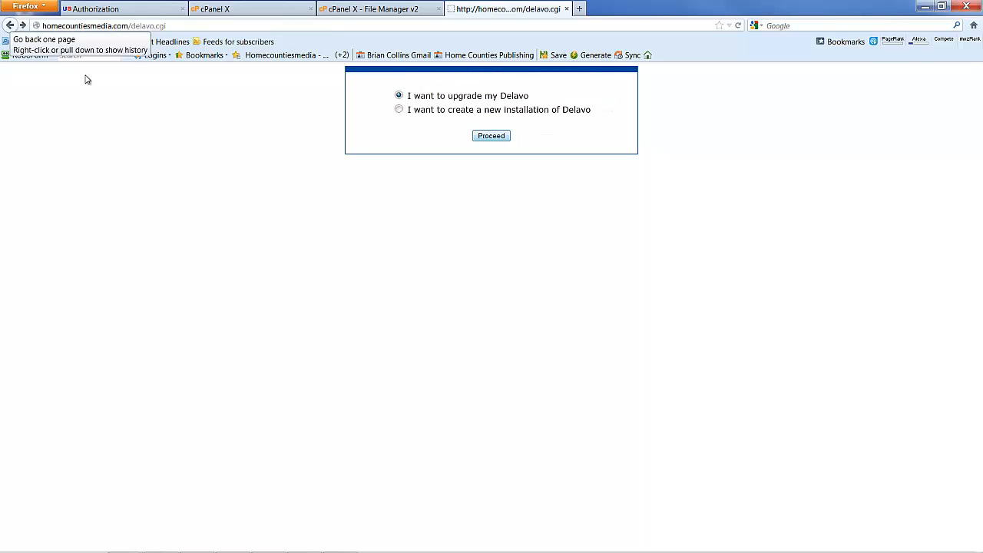
- Proceed with creating a new installation of Delavo and set its directory to delavosimp
{"action": "left_click", "coordinate": [398, 110]}
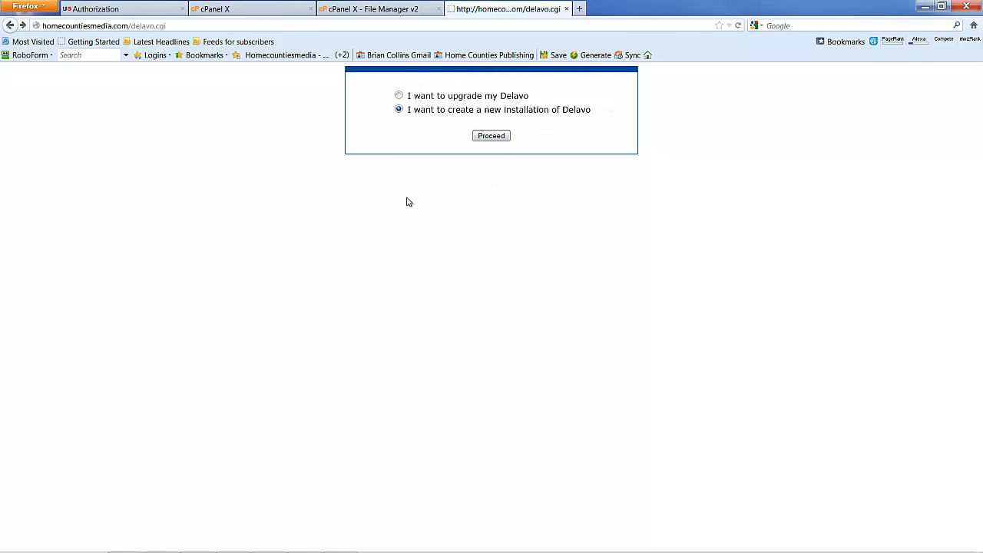
{"action": "left_click", "coordinate": [490, 137]}
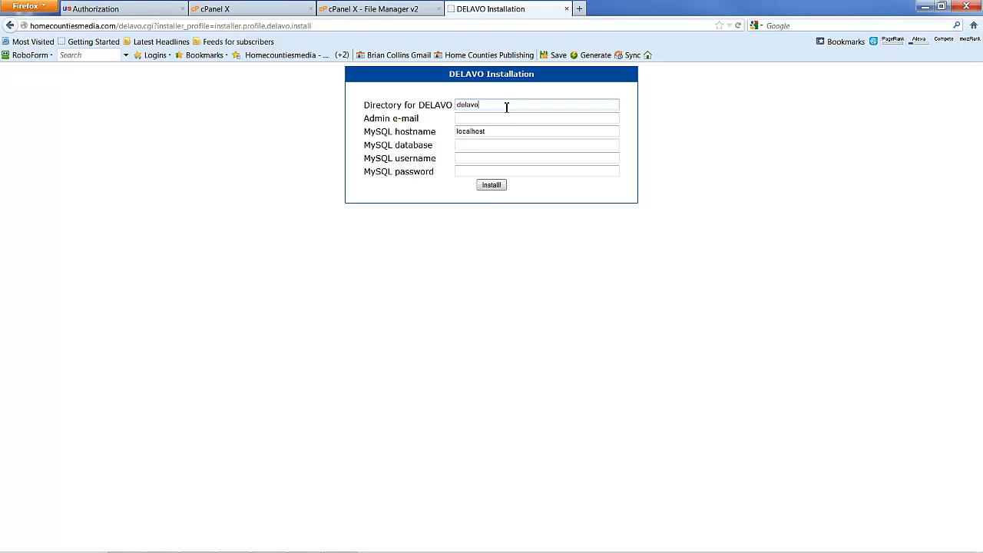
{"action": "left_click_drag", "start_coordinate": [506, 103], "coordinate": [408, 96]}
{"action": "type", "text": "de"}
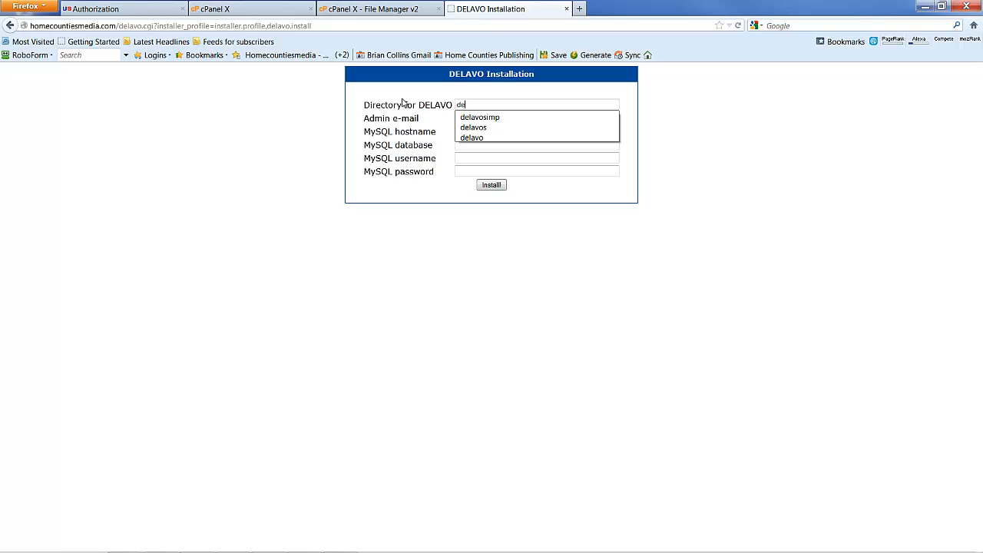
{"action": "left_click", "coordinate": [503, 117]}
- Fill in the admin e-mail for the DELAVO installation, keeping localhost as the MySQL hostname
{"action": "left_click", "coordinate": [502, 119]}
{"action": "left_click", "coordinate": [502, 119]}
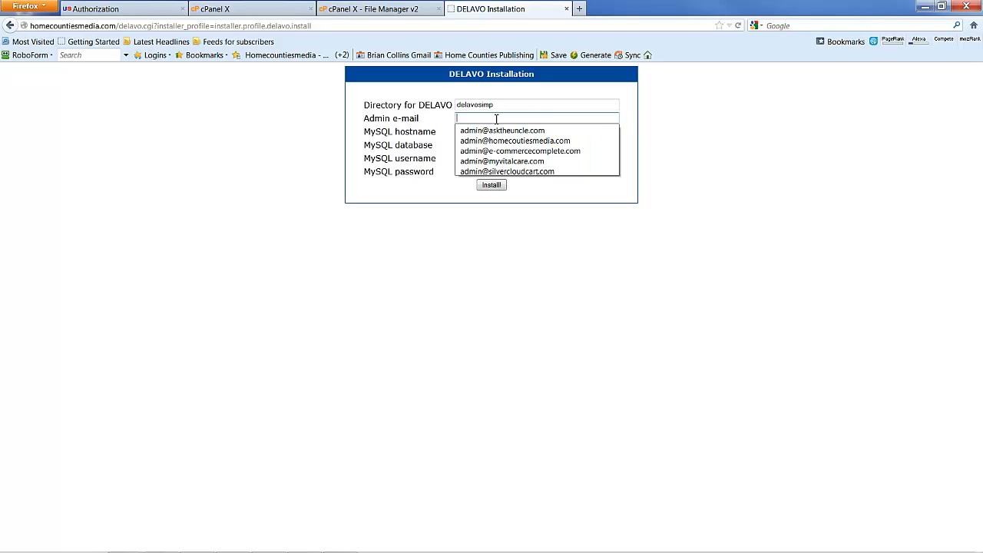
{"action": "left_click", "coordinate": [510, 141]}
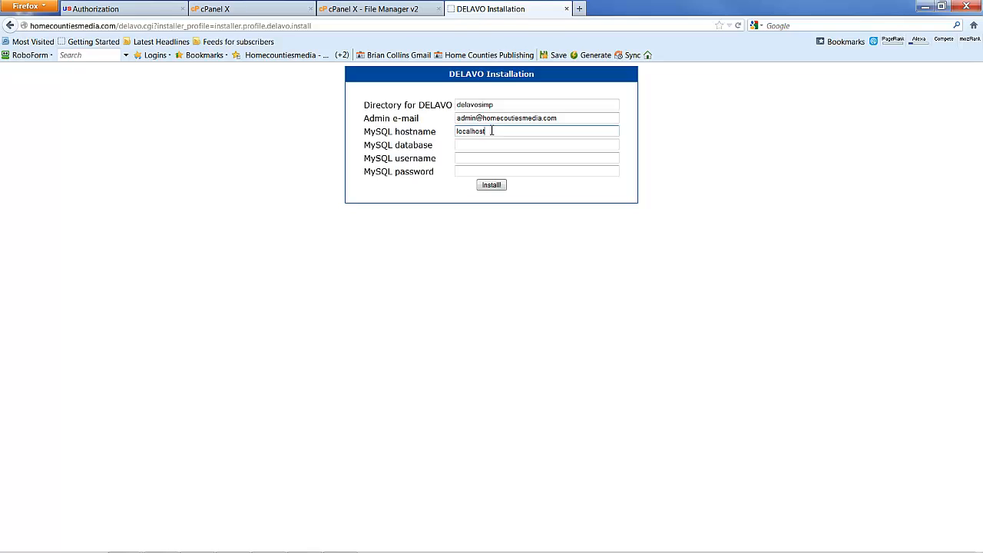
{"action": "left_click_drag", "start_coordinate": [490, 131], "coordinate": [446, 131]}
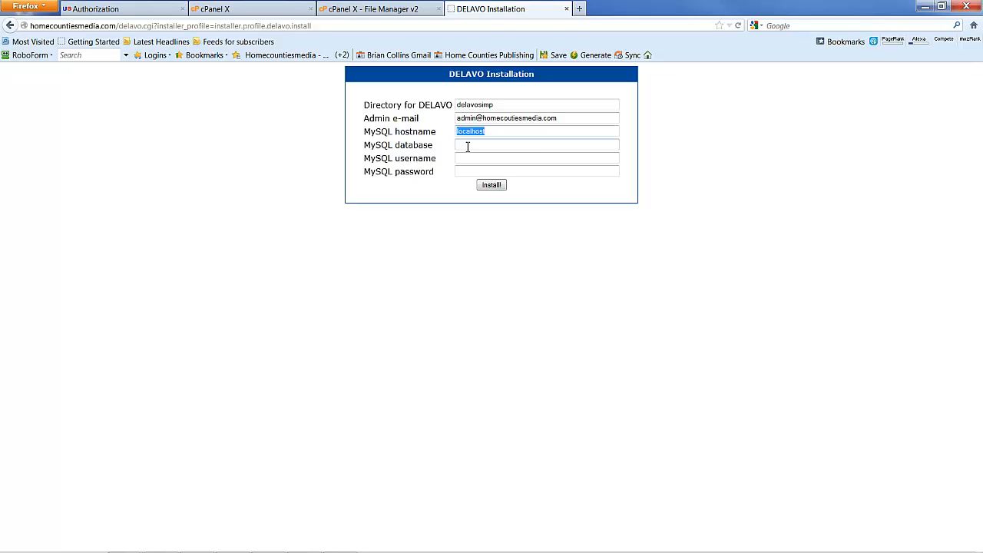
{"action": "left_click", "coordinate": [467, 147]}
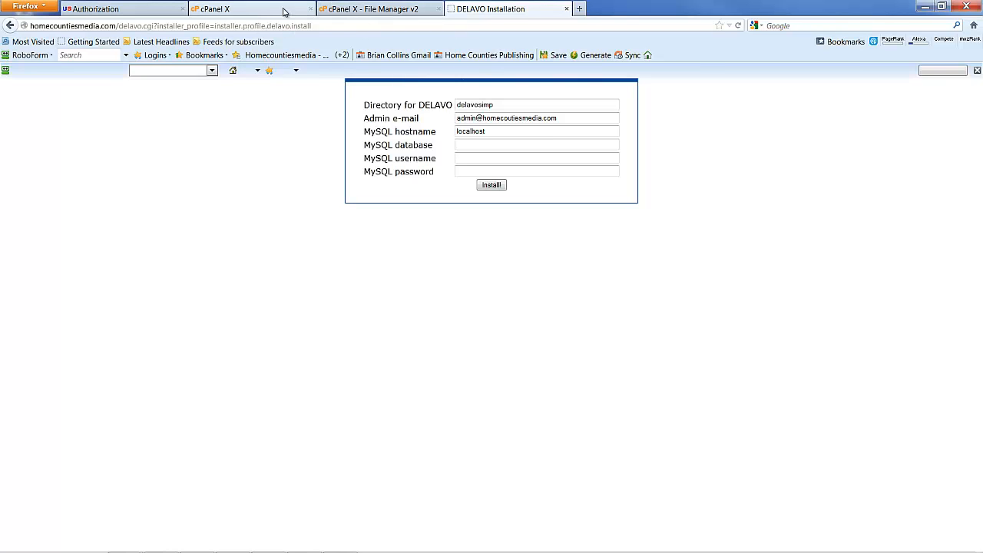
- Return to the cPanel home page and create a new MySQL database named dsimp with the homecoum_ prefix
{"action": "left_click", "coordinate": [283, 11]}
{"action": "scroll", "coordinate": [545, 360], "scroll_direction": "down", "scroll_amount": 5}
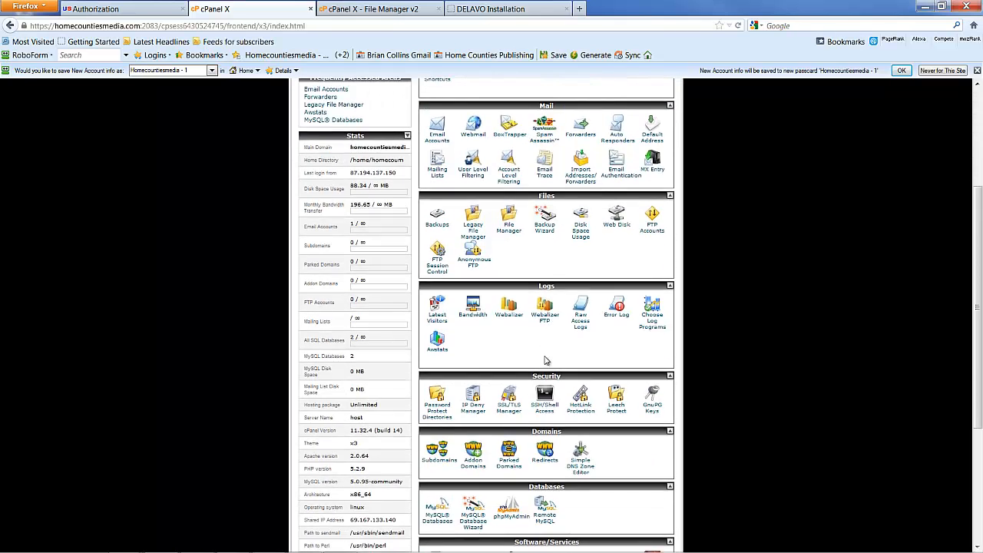
{"action": "scroll", "coordinate": [545, 360], "scroll_direction": "down", "scroll_amount": 4}
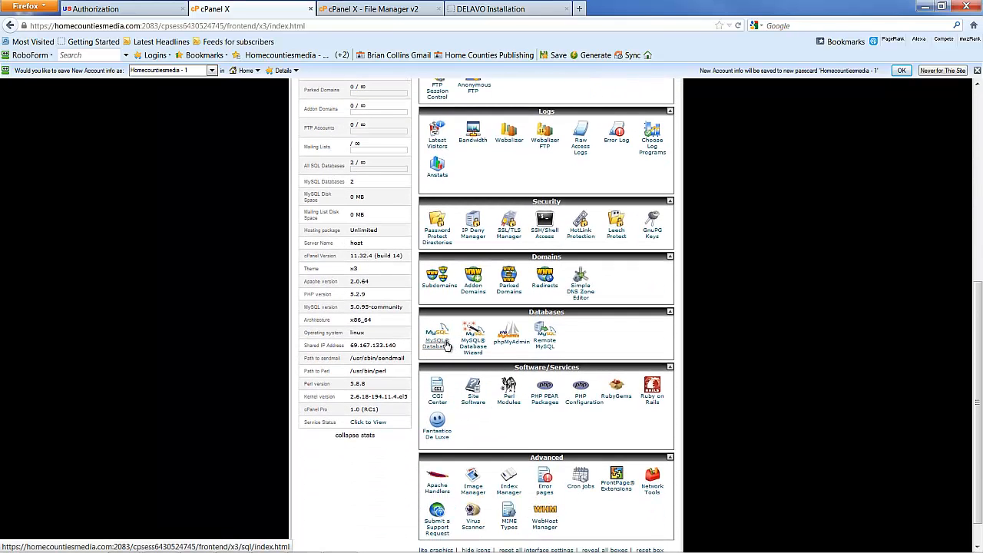
{"action": "left_click", "coordinate": [447, 346]}
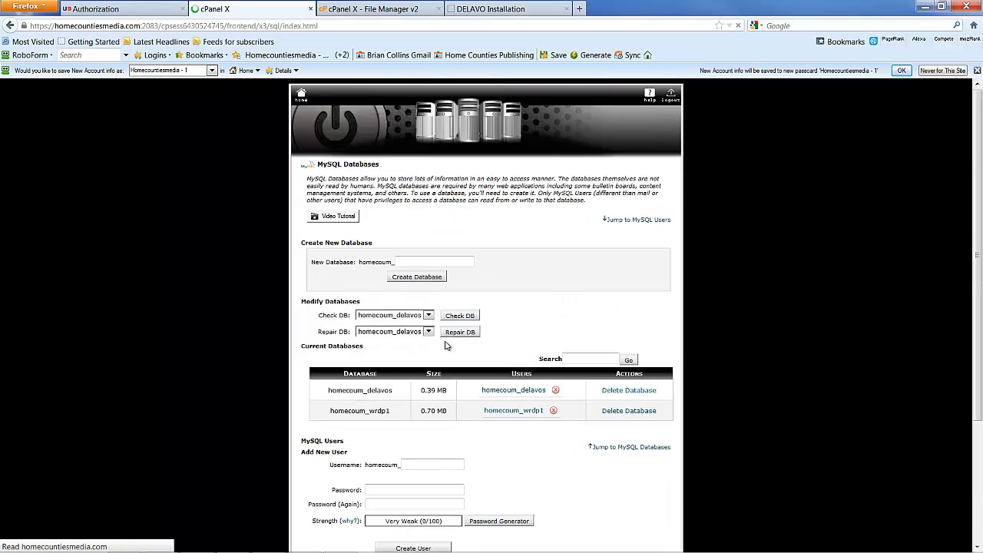
{"action": "left_click", "coordinate": [445, 260]}
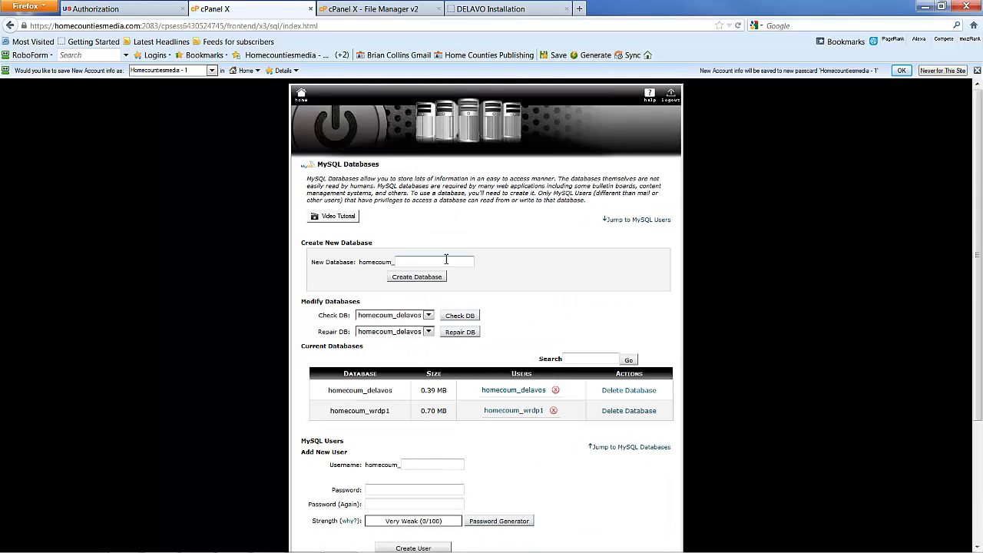
{"action": "left_click", "coordinate": [445, 260]}
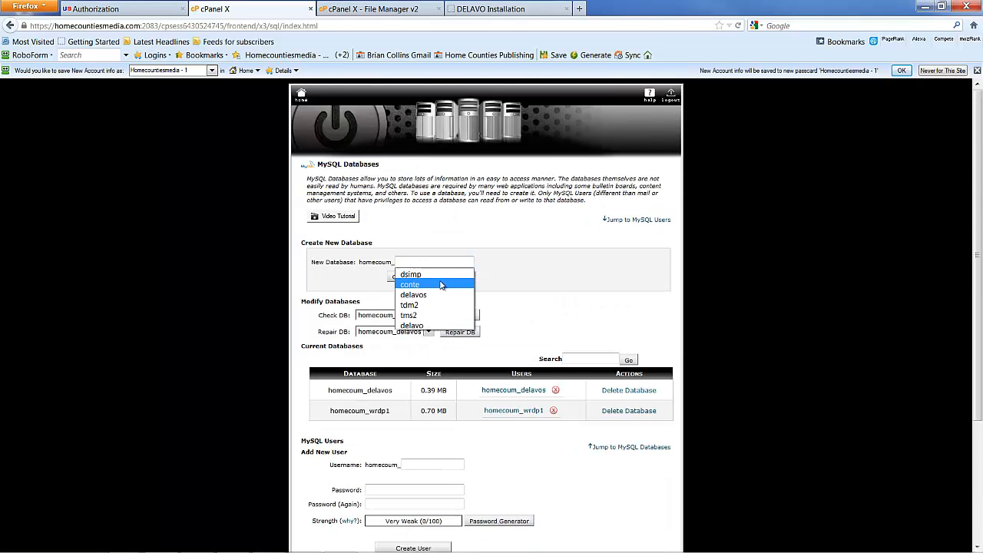
{"action": "left_click", "coordinate": [438, 276]}
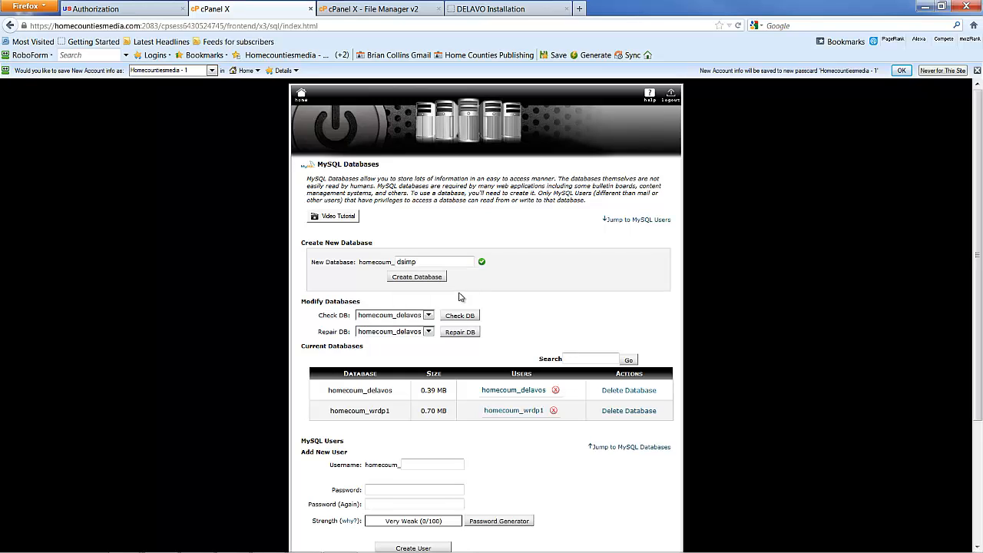
{"action": "left_click", "coordinate": [432, 278]}
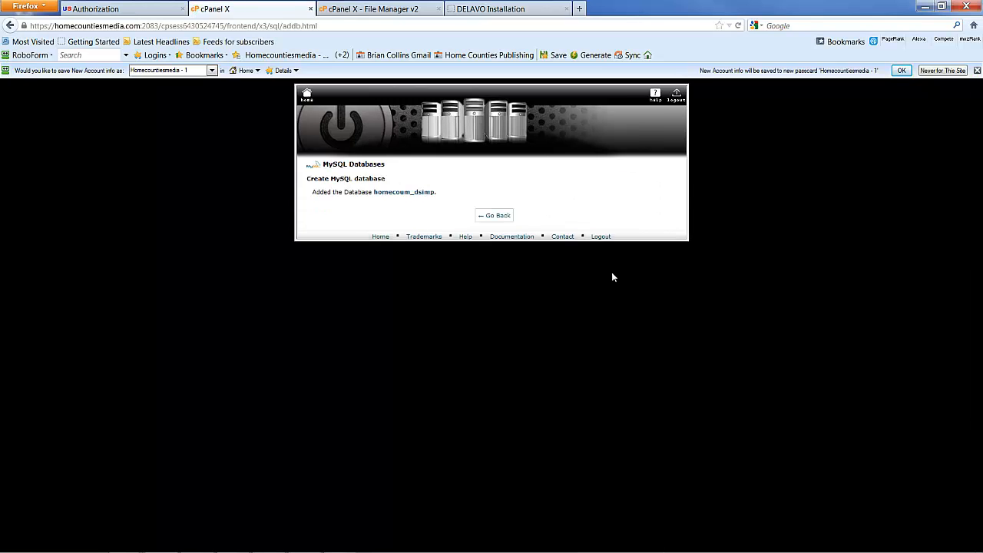
- Return to the MySQL databases page and enter dsimp as the username for a new MySQL user
{"action": "left_click", "coordinate": [510, 221]}
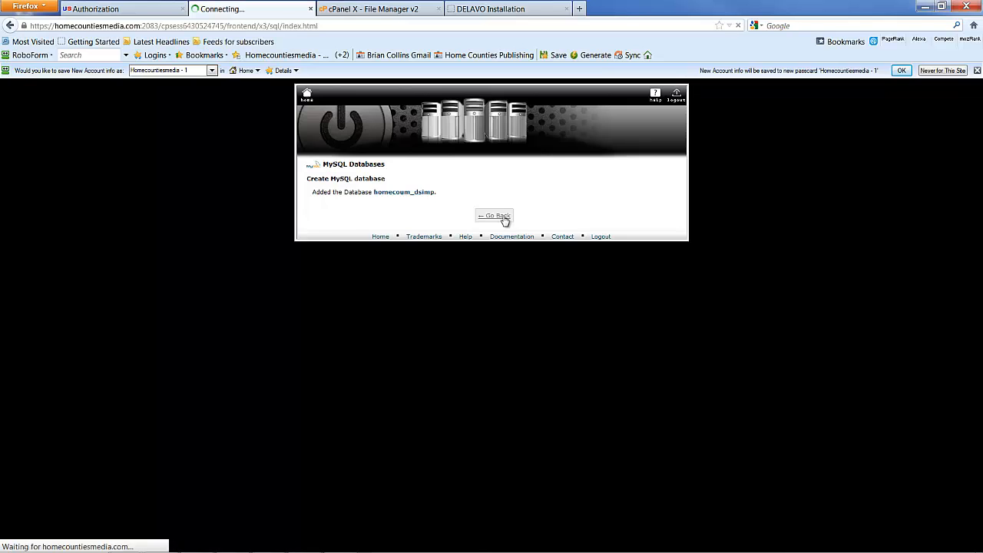
{"action": "scroll", "coordinate": [501, 335], "scroll_direction": "down", "scroll_amount": 4}
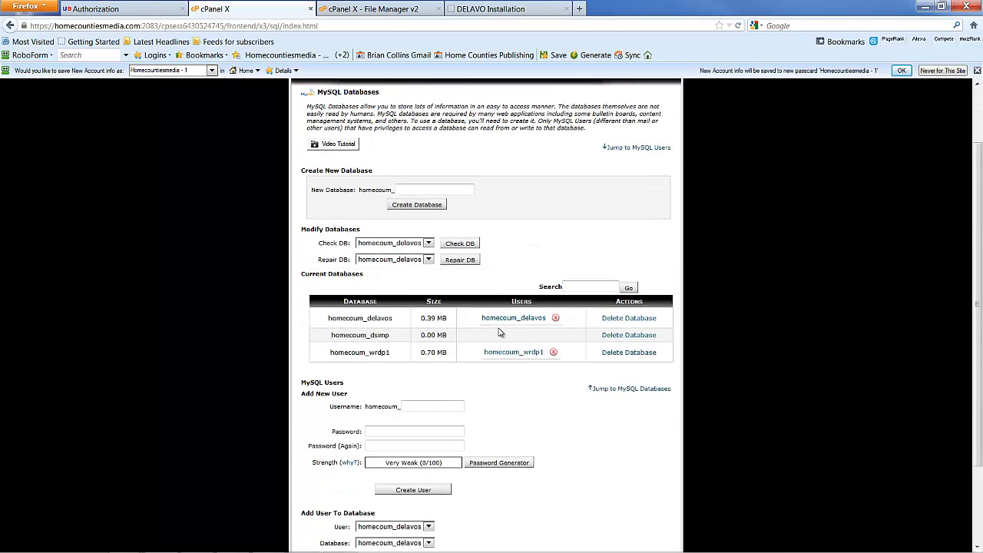
{"action": "left_click", "coordinate": [434, 303]}
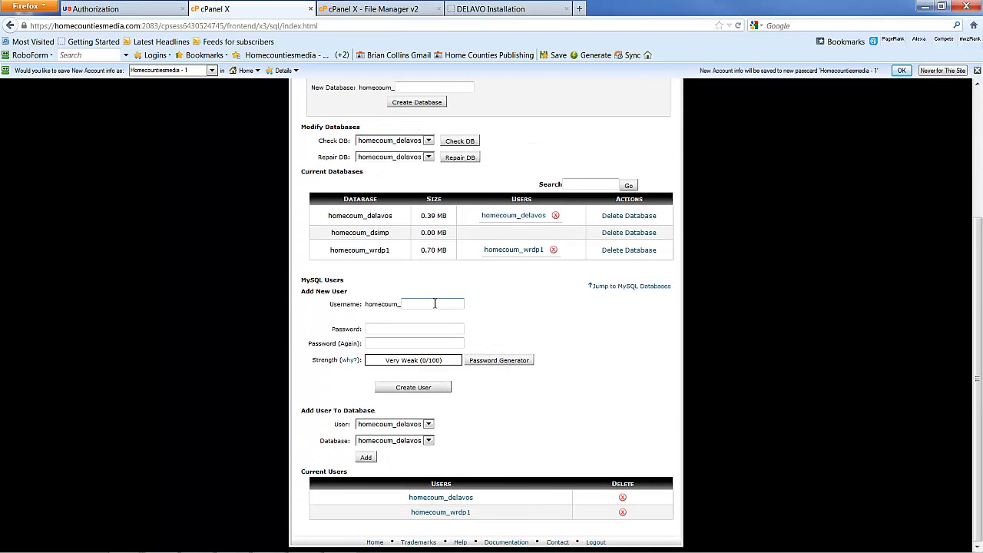
{"action": "left_click", "coordinate": [434, 304]}
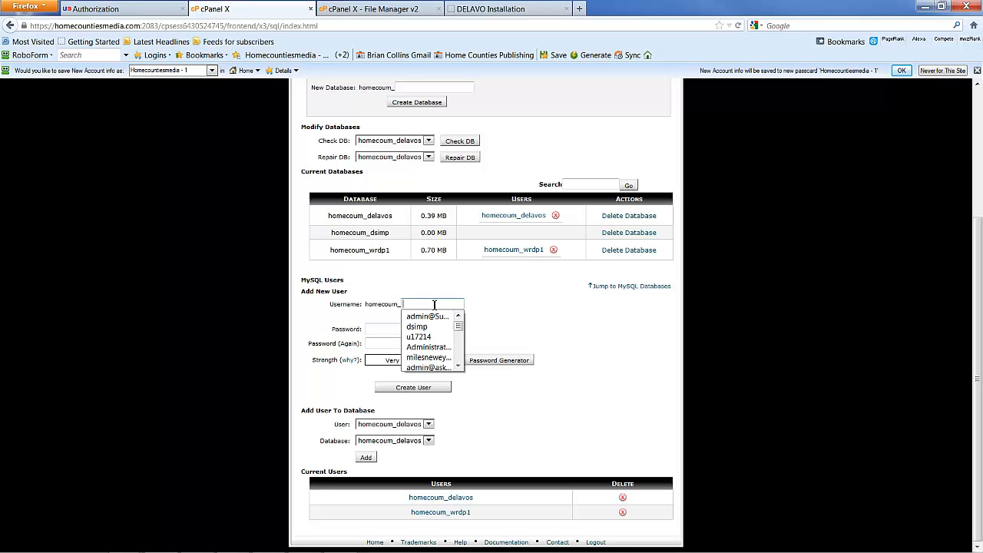
{"action": "left_click", "coordinate": [426, 328]}
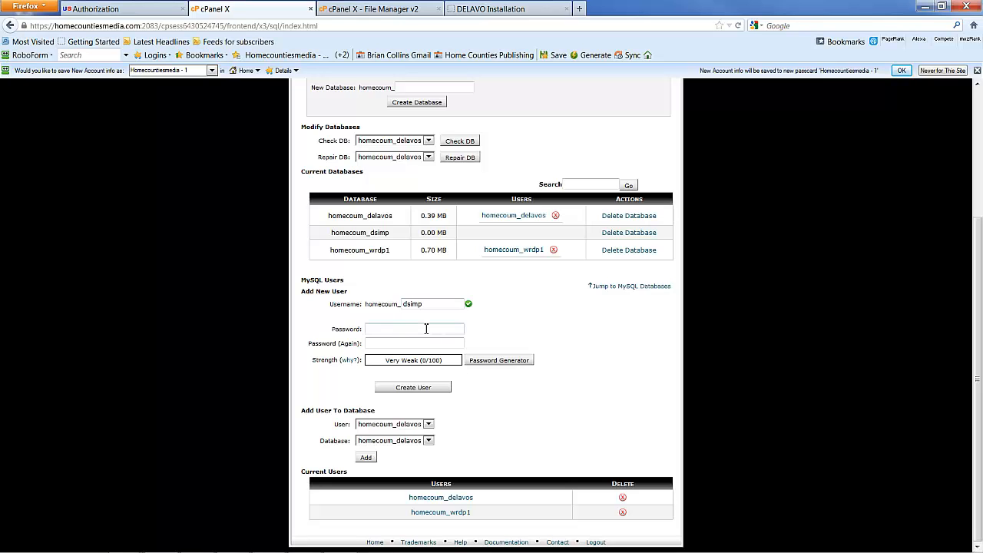
- Generate a password for the new MySQL user, copy it, and mark it as copied to a safe place
{"action": "left_click", "coordinate": [507, 361]}
{"action": "left_click_drag", "start_coordinate": [479, 284], "coordinate": [352, 278]}
{"action": "key", "text": "ctrl+c"}
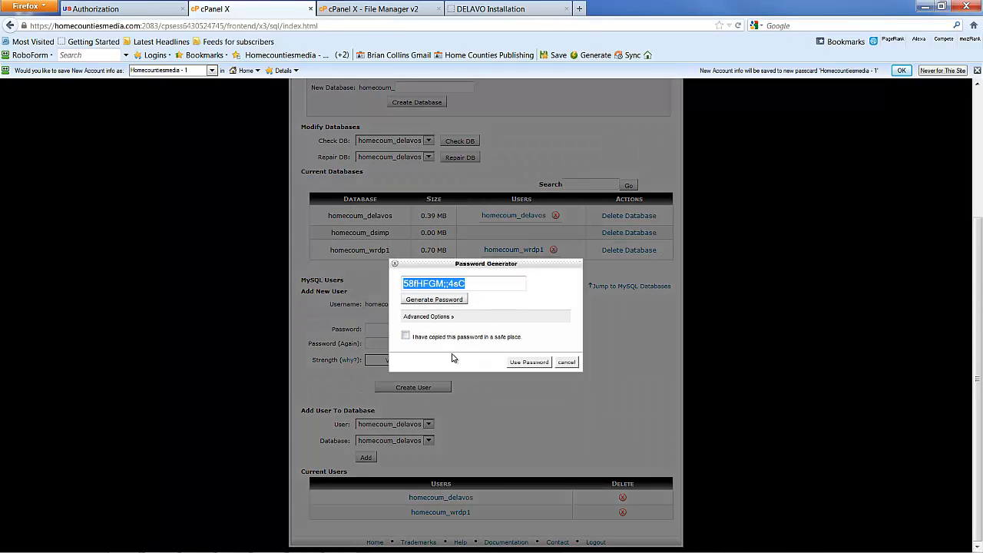
{"action": "left_click", "coordinate": [405, 335]}
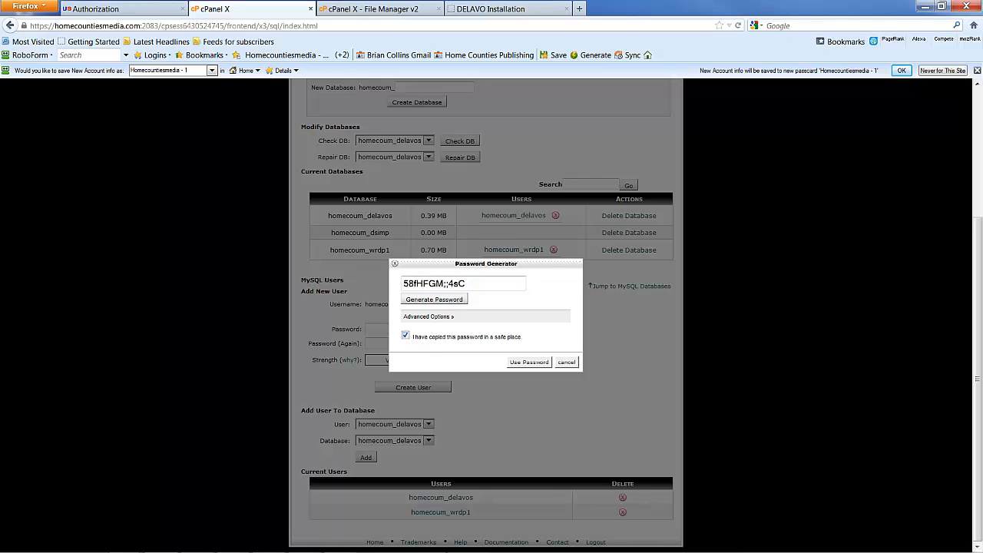
- Open a blank Notepad document, paste the generated MySQL password into it, and return to the password generator
{"action": "left_click", "coordinate": [15, 542]}
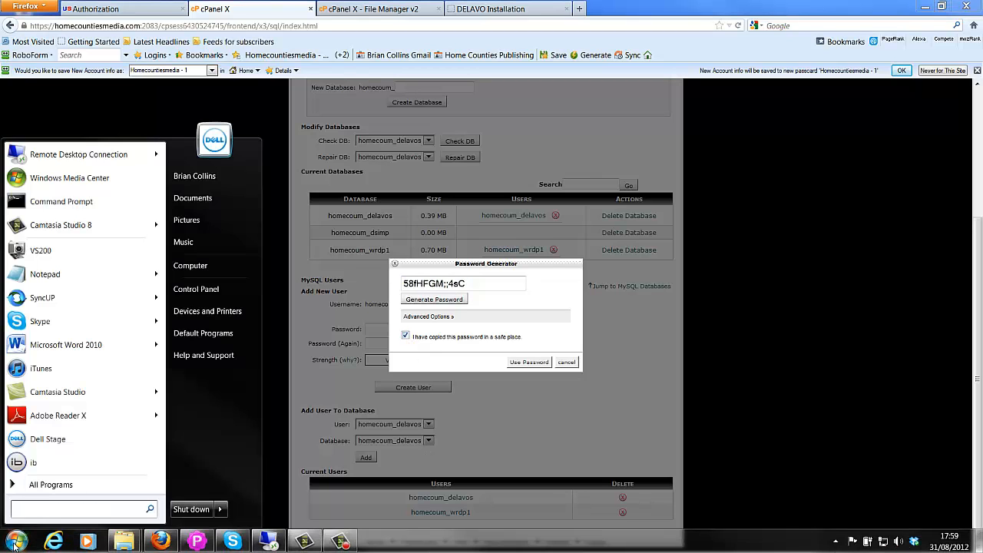
{"action": "mouse_move", "coordinate": [22, 282]}
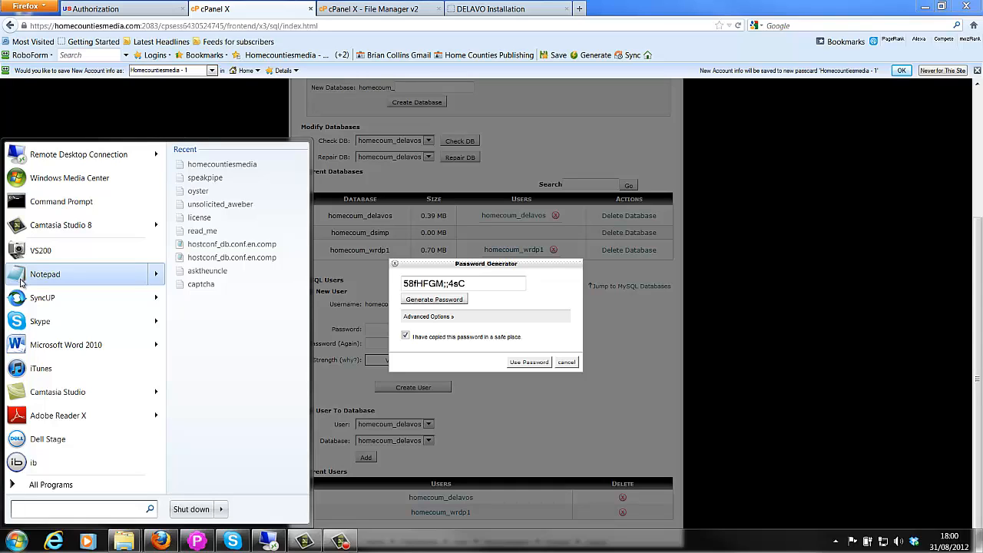
{"action": "left_click_drag", "start_coordinate": [20, 282], "coordinate": [23, 238]}
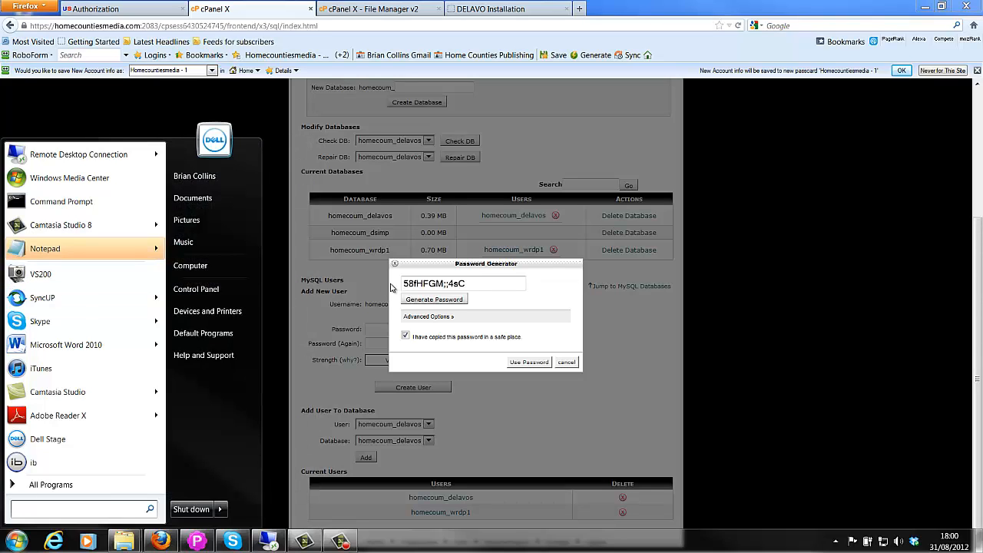
{"action": "left_click", "coordinate": [48, 254]}
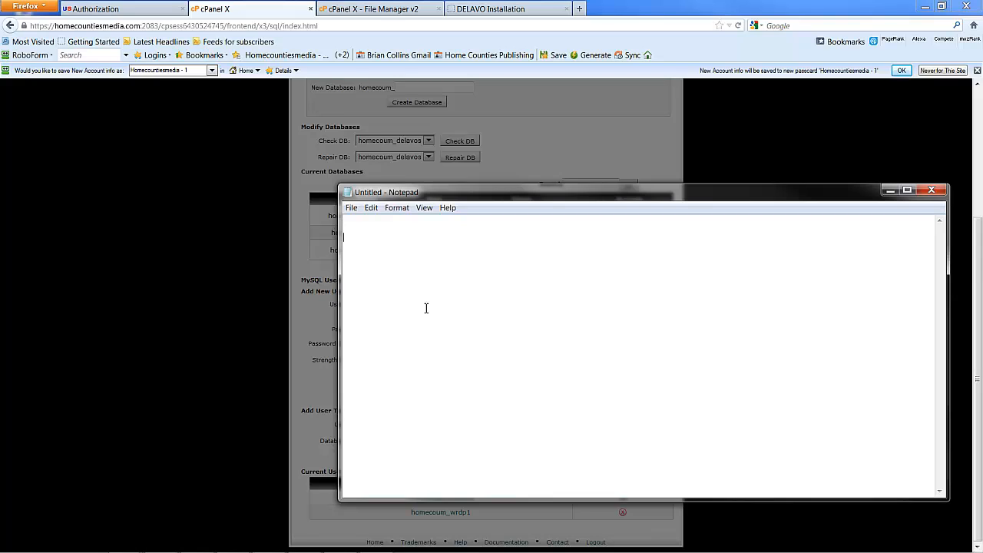
{"action": "key", "text": "ctrl+v"}
{"action": "left_click", "coordinate": [605, 163]}
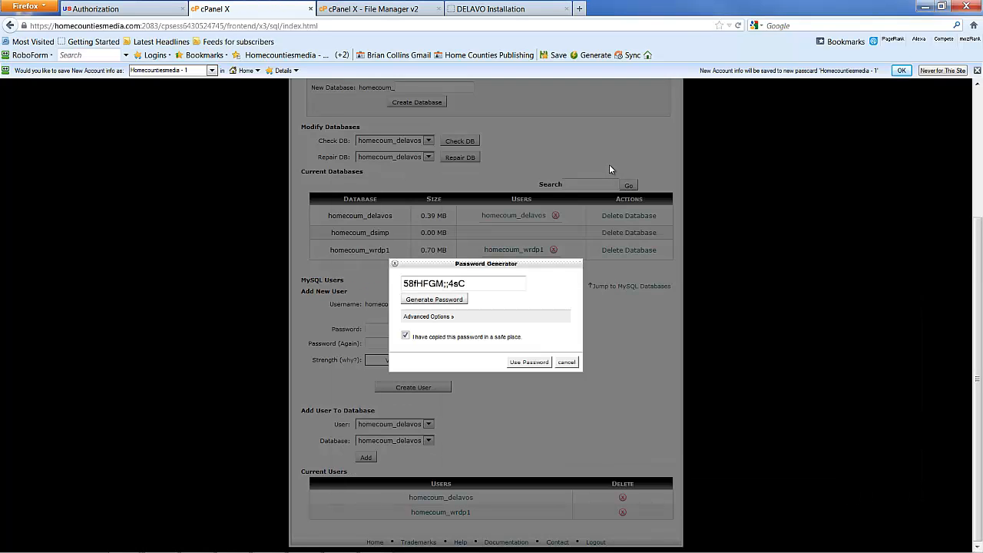
- Use the generated password for the new user, create the user, and return to the MySQL databases page
{"action": "left_click", "coordinate": [528, 361]}
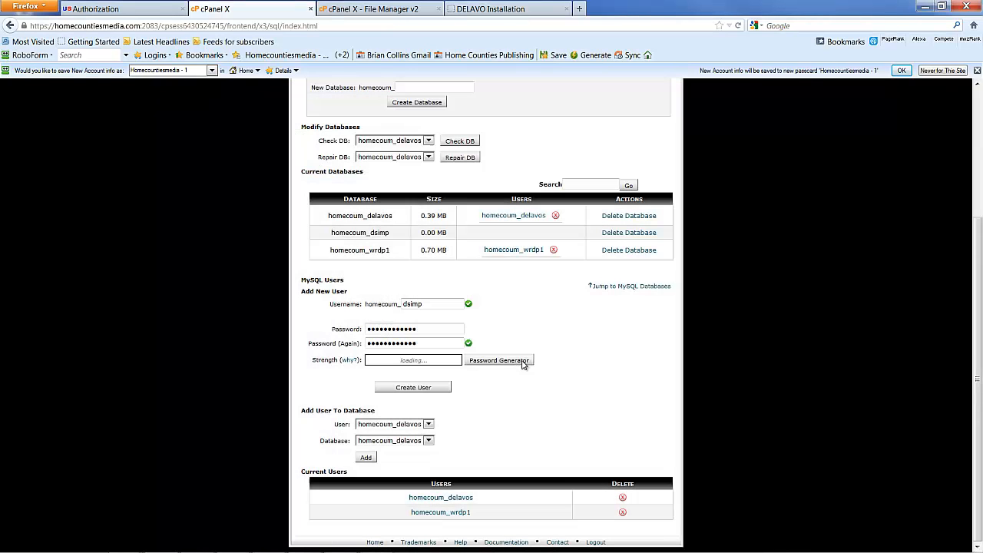
{"action": "left_click", "coordinate": [423, 388]}
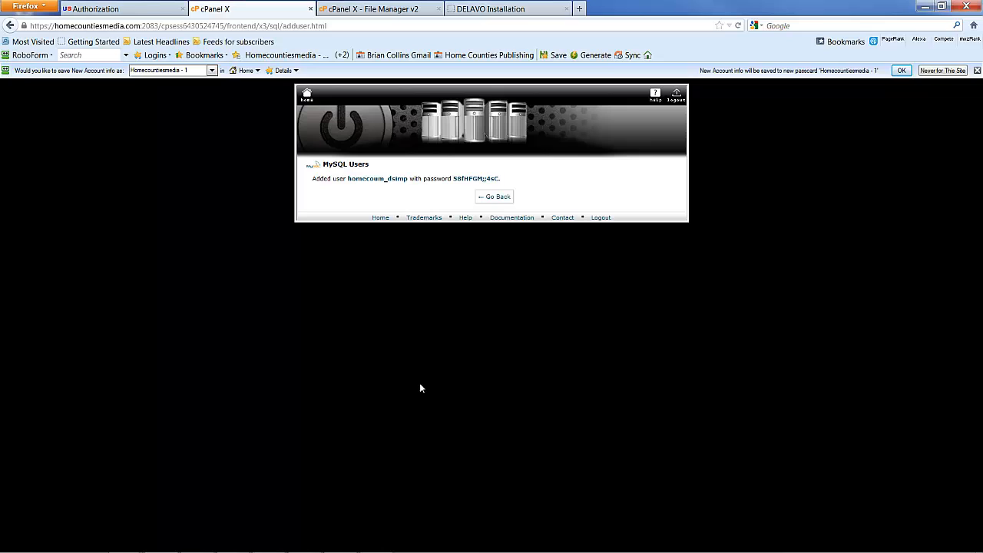
{"action": "left_click", "coordinate": [498, 199]}
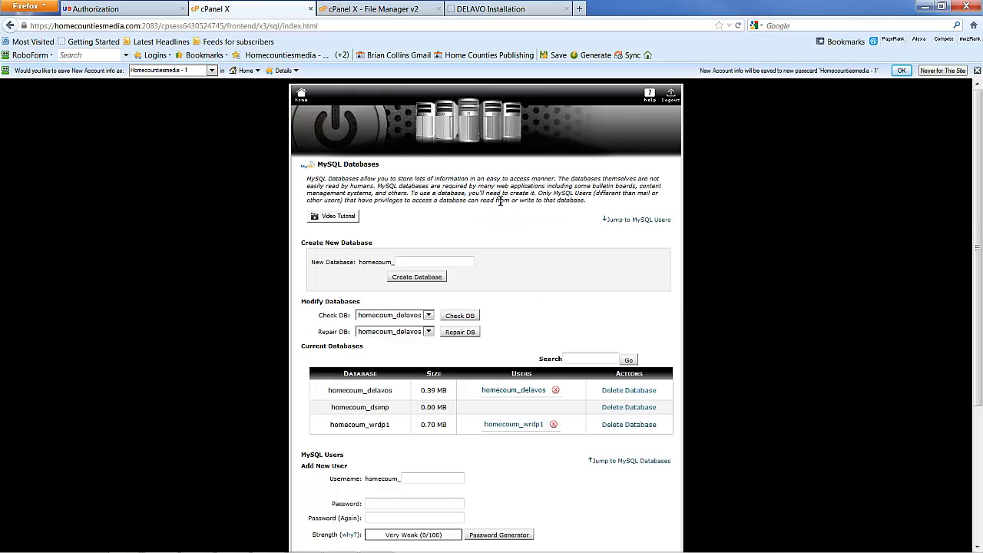
- Add the user homecoum_dsimp to the database homecoum_dsimp
{"action": "left_click", "coordinate": [424, 503]}
{"action": "scroll", "coordinate": [433, 476], "scroll_direction": "down", "scroll_amount": 4}
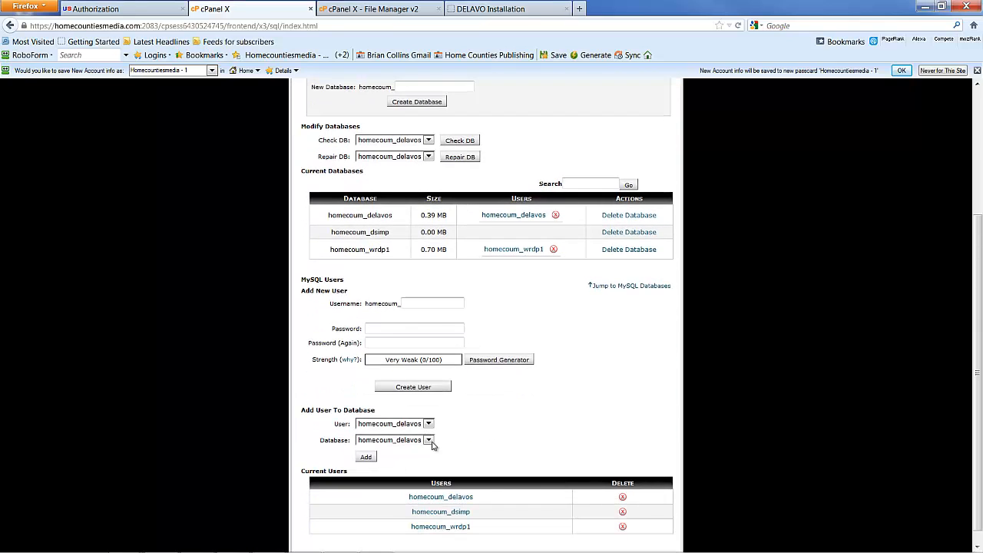
{"action": "left_click", "coordinate": [428, 424]}
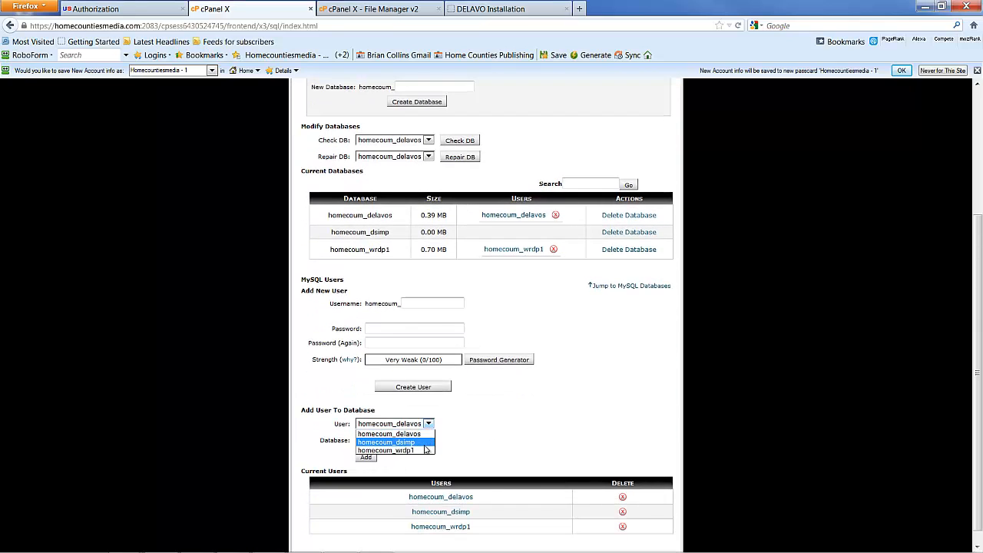
{"action": "left_click", "coordinate": [425, 443]}
{"action": "left_click", "coordinate": [428, 440]}
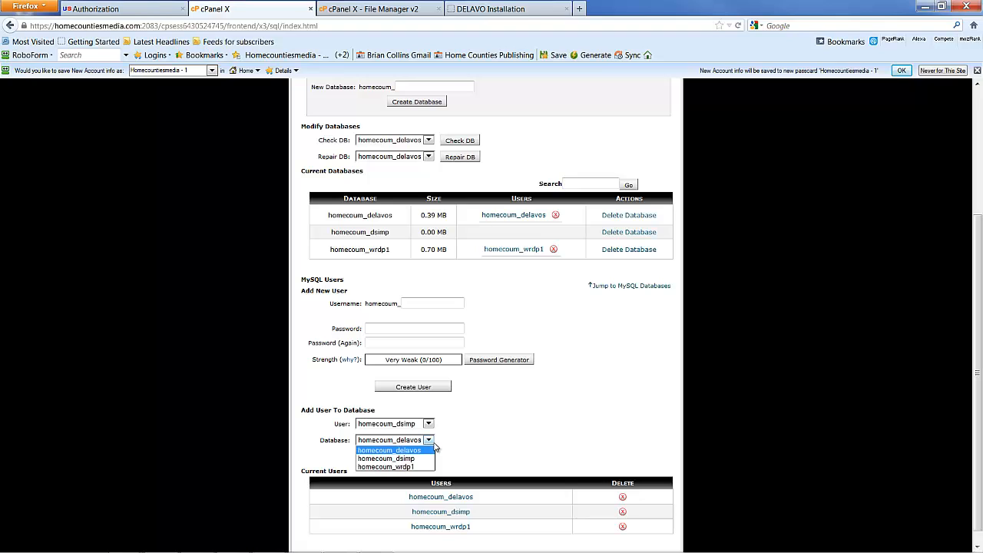
{"action": "left_click", "coordinate": [428, 460]}
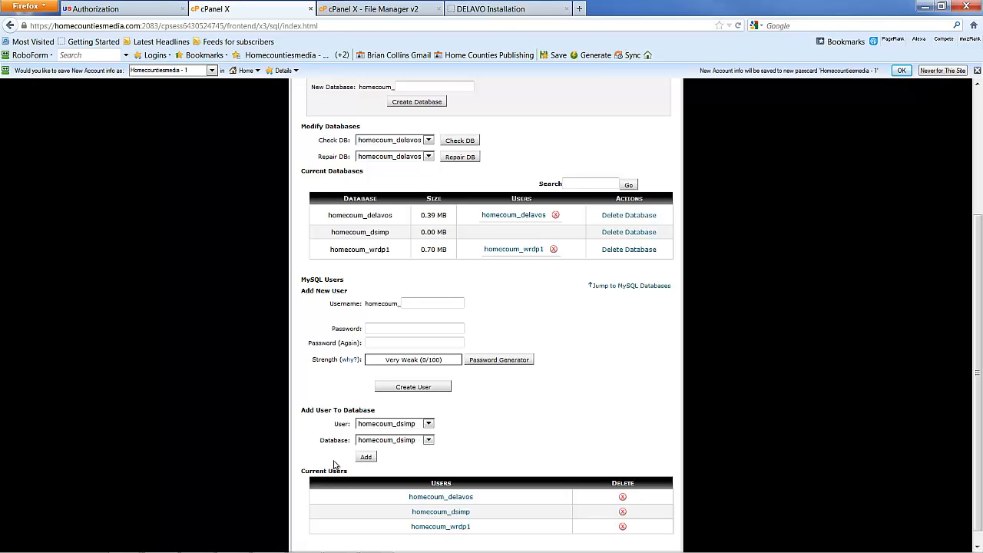
{"action": "left_click", "coordinate": [367, 457]}
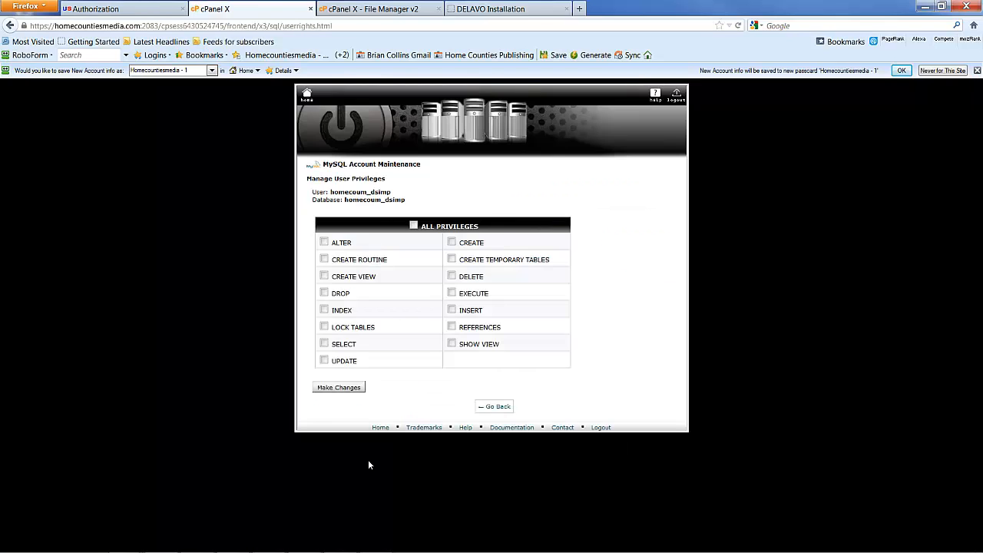
- Grant the user all privileges on the database and return to the MySQL databases page
{"action": "left_click", "coordinate": [413, 226]}
{"action": "left_click", "coordinate": [338, 388]}
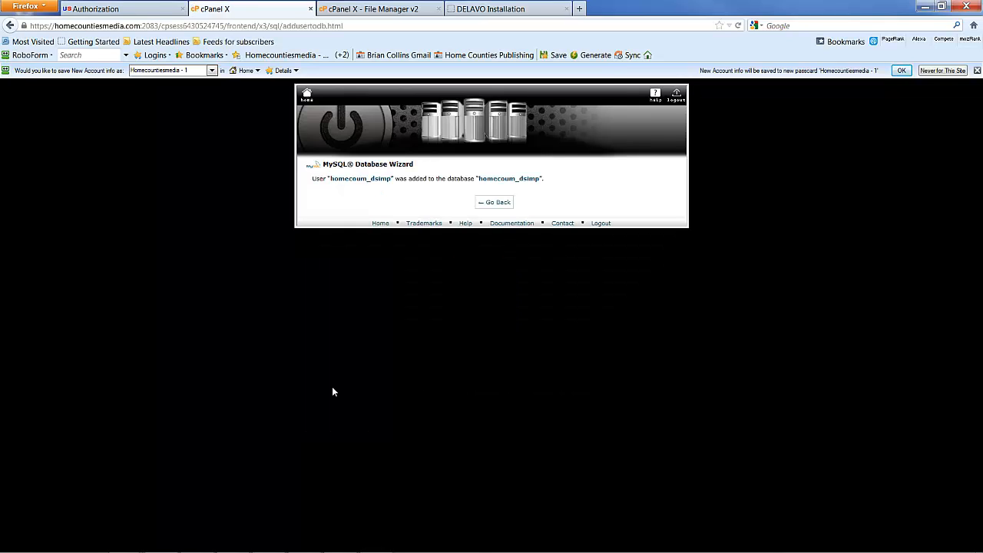
{"action": "left_click", "coordinate": [495, 202]}
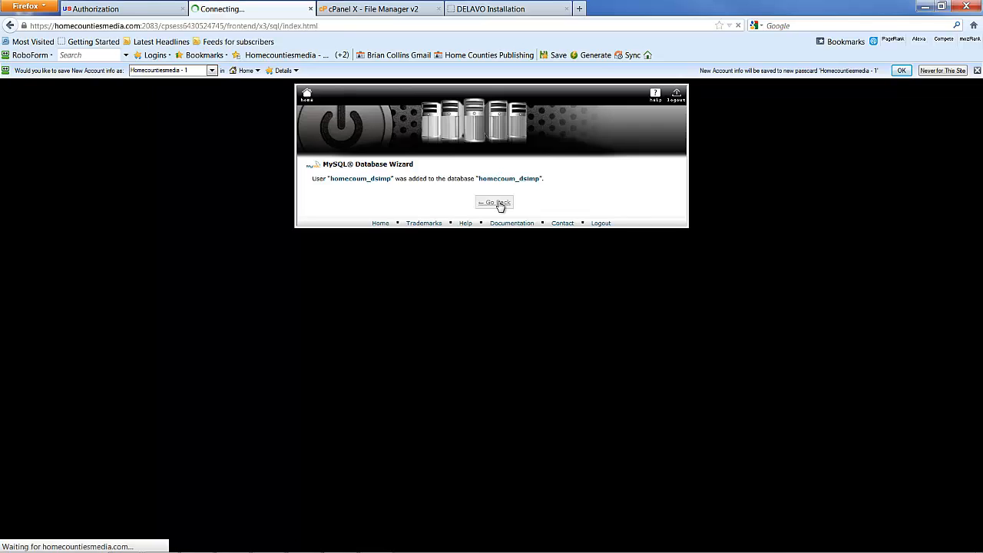
- Copy the database name homecoum_dsimp into the Notepad note on two separate lines above the password
{"action": "scroll", "coordinate": [480, 246], "scroll_direction": "down", "scroll_amount": 3}
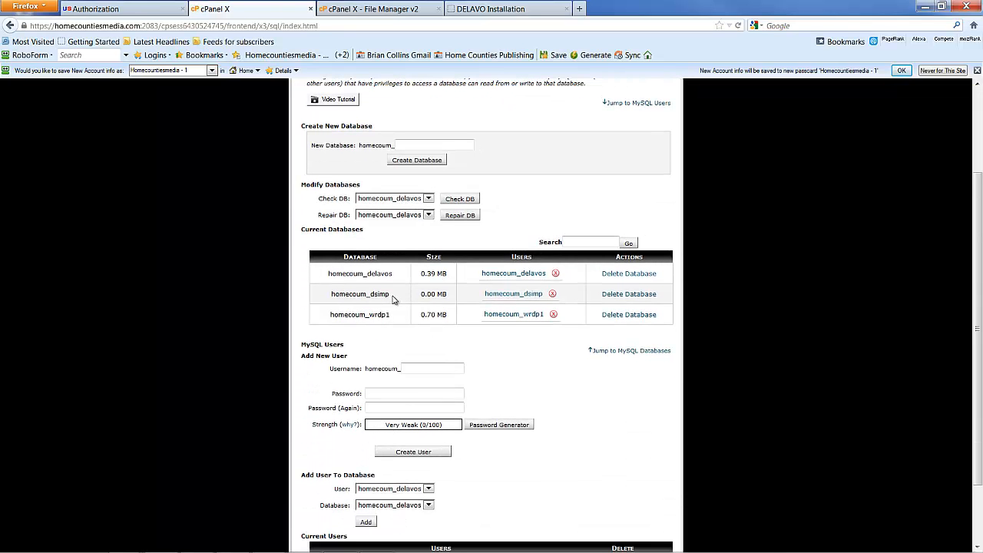
{"action": "left_click_drag", "start_coordinate": [390, 296], "coordinate": [332, 296]}
{"action": "key", "text": "ctrl+c"}
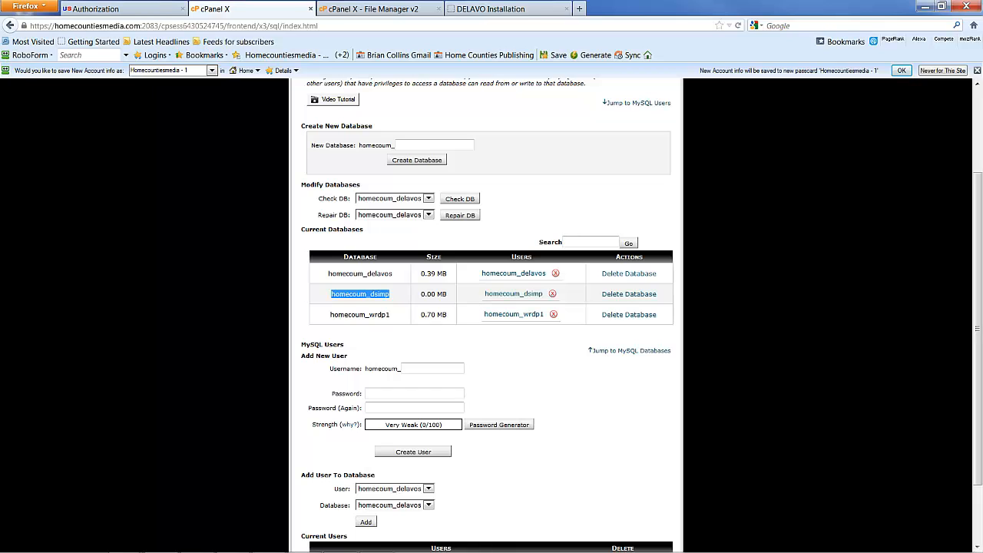
{"action": "left_click", "coordinate": [388, 547]}
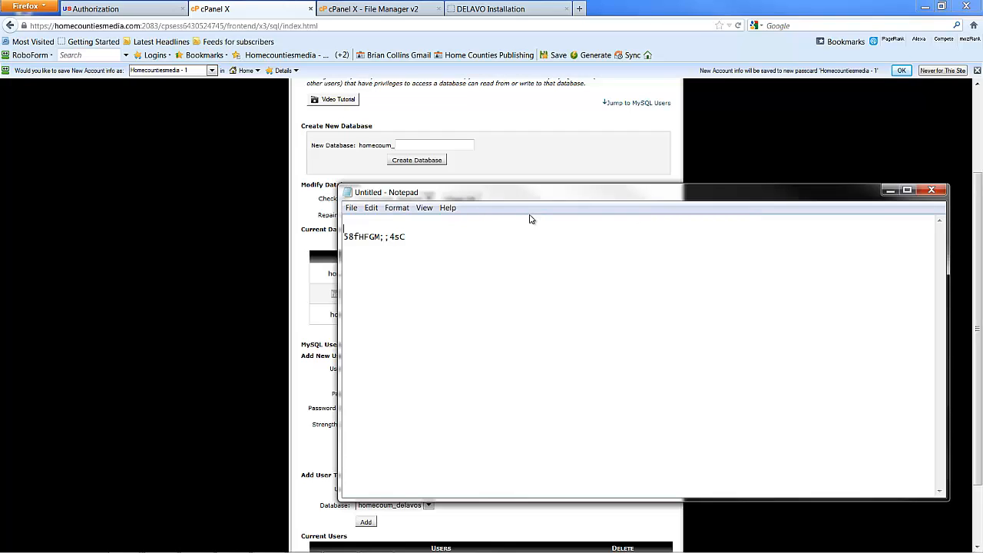
{"action": "key", "text": "ctrl+v"}
{"action": "key", "text": "Return"}
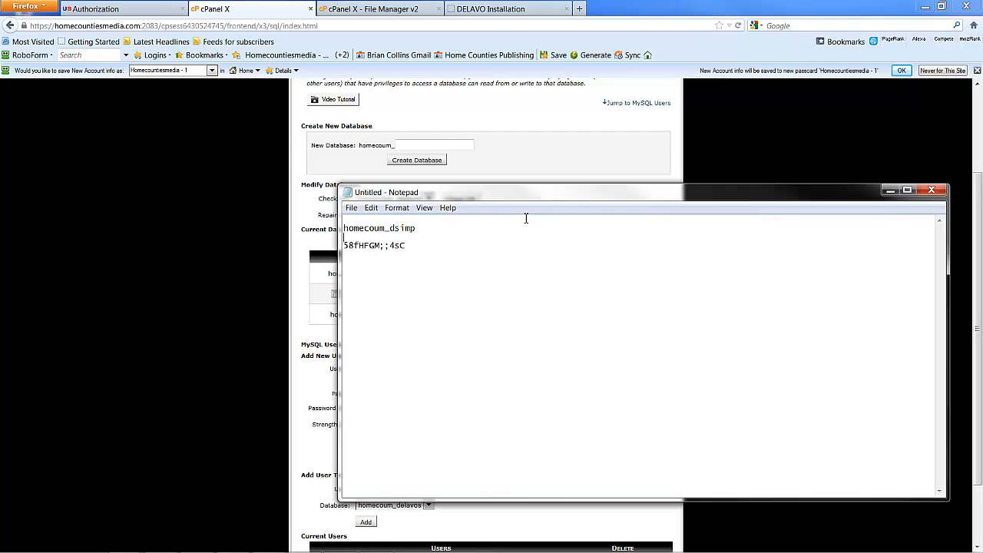
{"action": "key", "text": "ctrl+v"}
- In the DELAVO Installation form, set both the MySQL database and the MySQL username to homecoum_dsimp
{"action": "left_click", "coordinate": [498, 10]}
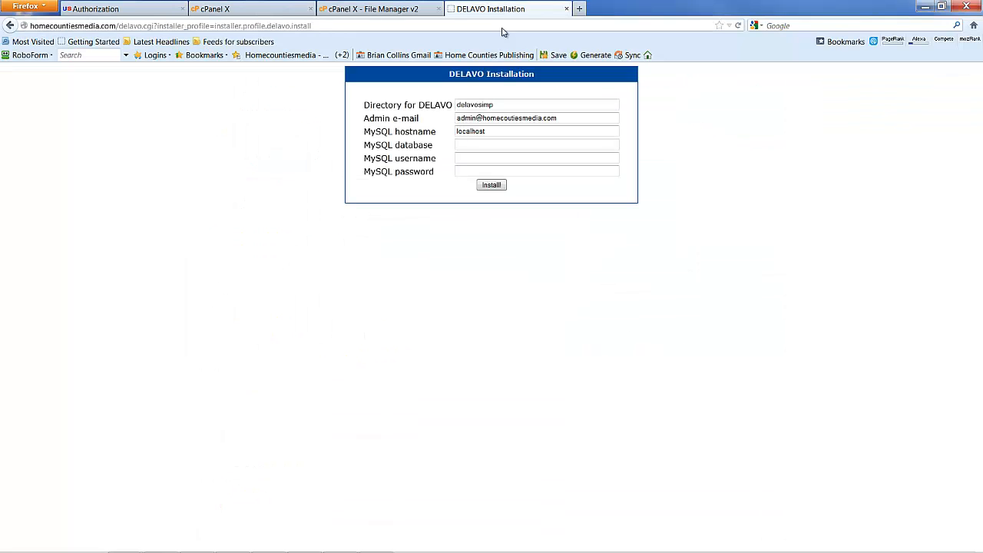
{"action": "left_click", "coordinate": [508, 136]}
{"action": "left_click", "coordinate": [509, 141]}
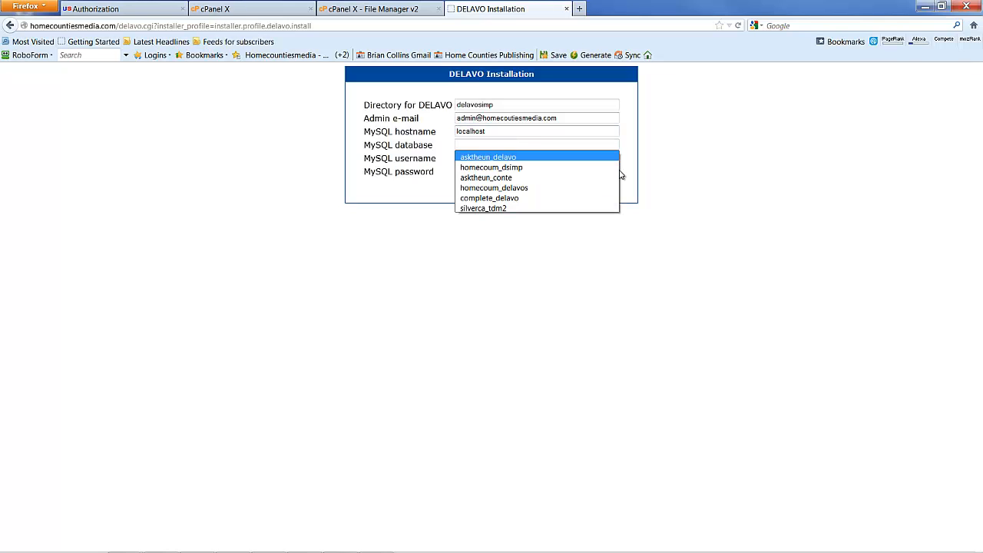
{"action": "left_click", "coordinate": [571, 167]}
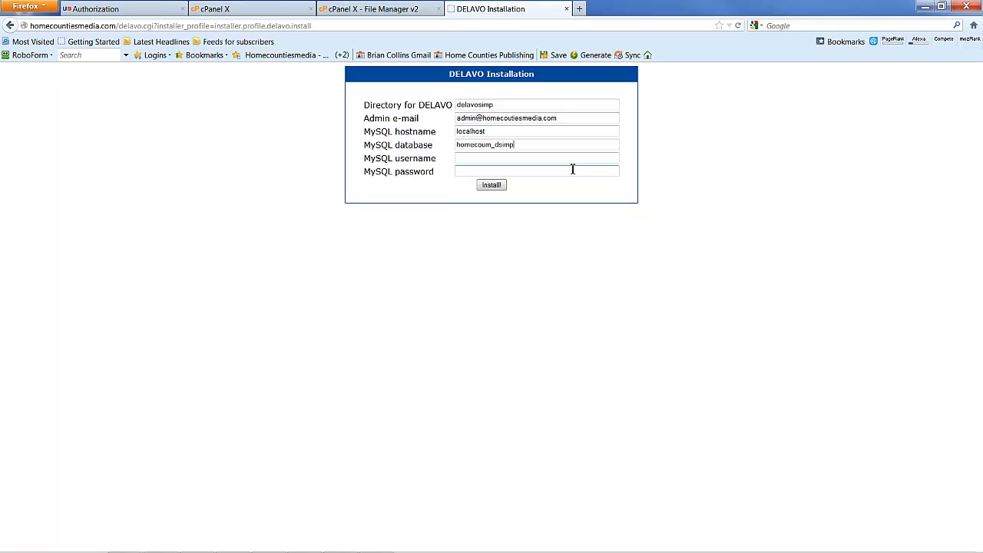
{"action": "left_click", "coordinate": [520, 159]}
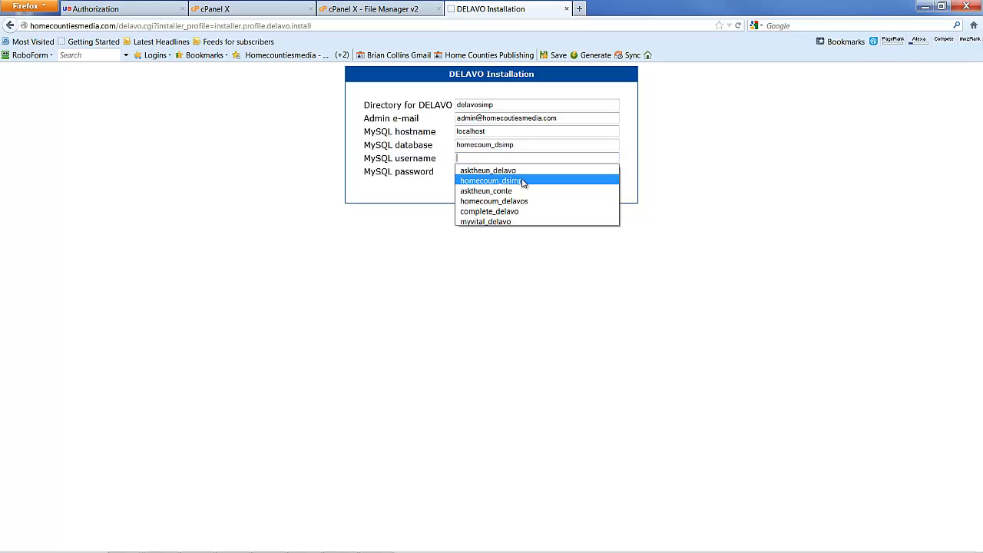
{"action": "left_click", "coordinate": [522, 181]}
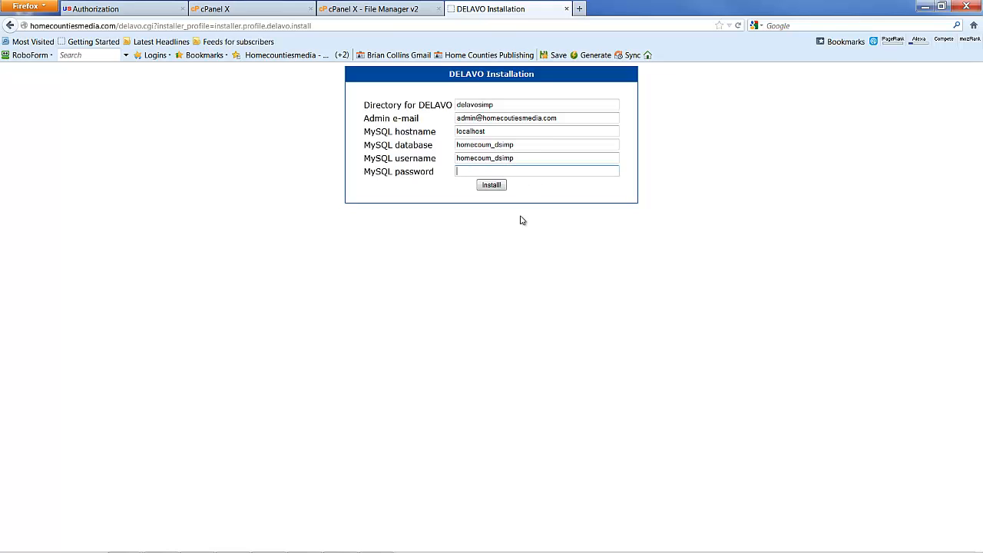
- Copy the saved password from the Notepad note and paste it into the installer's MySQL password field
{"action": "left_click", "coordinate": [373, 544]}
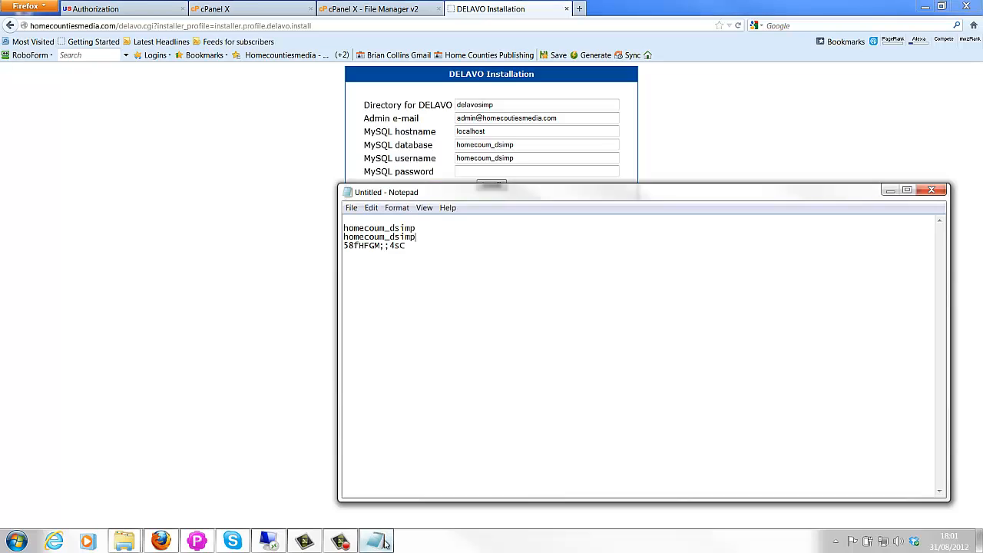
{"action": "left_click_drag", "start_coordinate": [416, 246], "coordinate": [345, 248]}
{"action": "key", "text": "ctrl+c"}
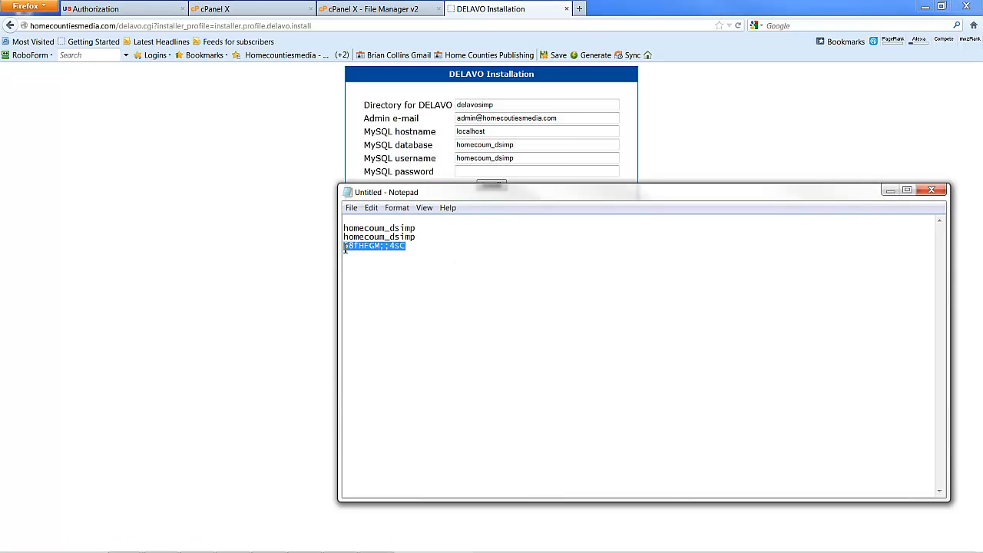
{"action": "left_click", "coordinate": [569, 171]}
{"action": "left_click", "coordinate": [569, 172]}
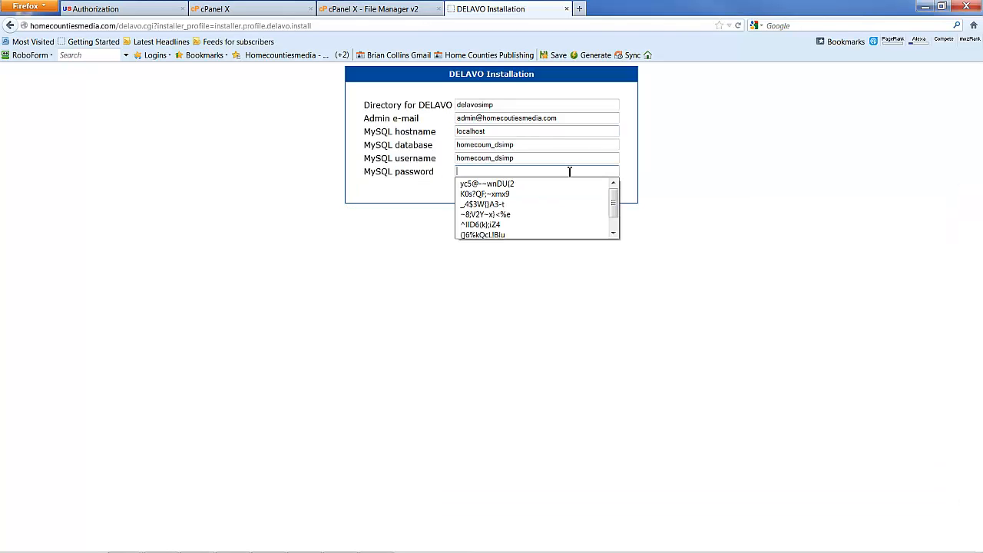
{"action": "key", "text": "ctrl+v"}
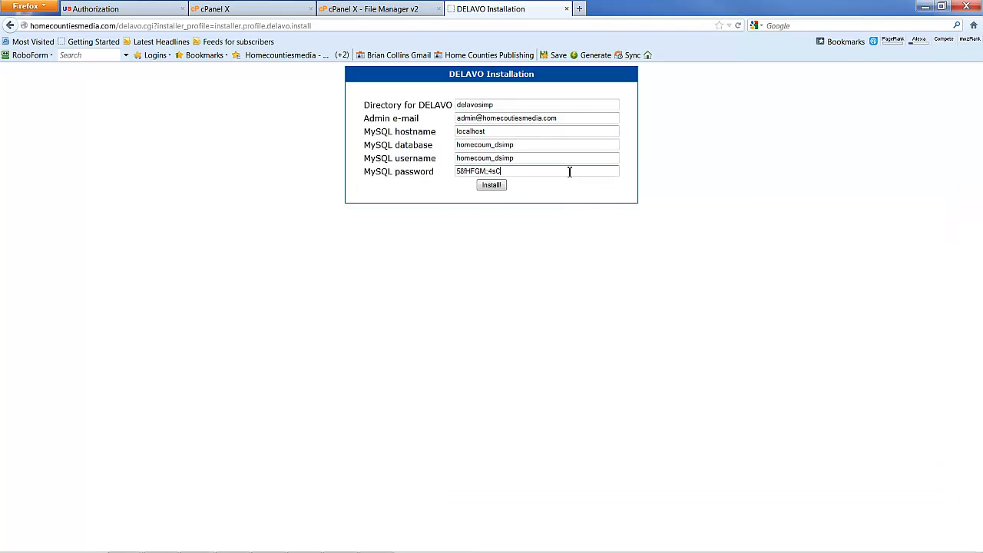
- Run the DELAVO installation with the entered details and highlight the admin codes, then the admin e-mail, on the resulting page
{"action": "left_click", "coordinate": [493, 190]}
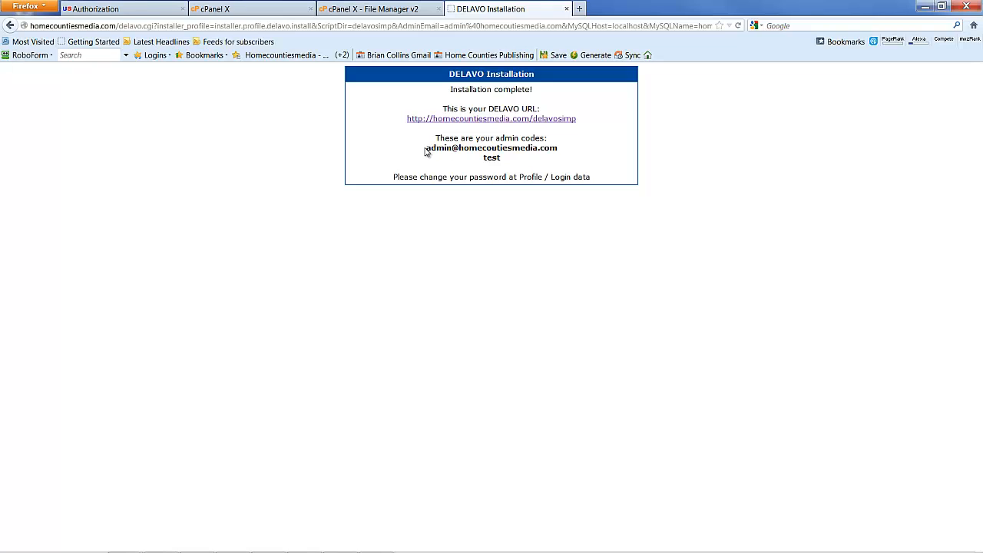
{"action": "left_click_drag", "start_coordinate": [426, 151], "coordinate": [500, 164]}
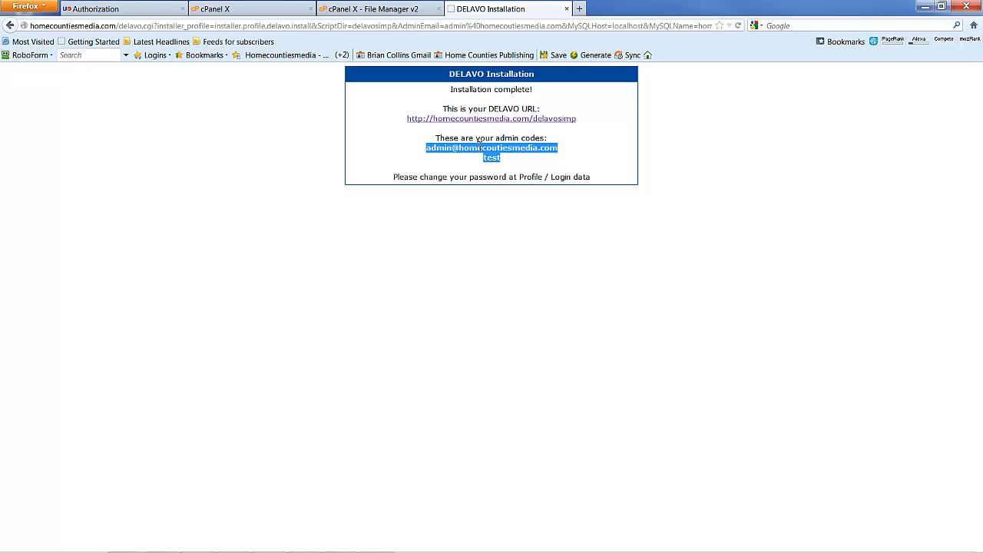
{"action": "left_click", "coordinate": [562, 155]}
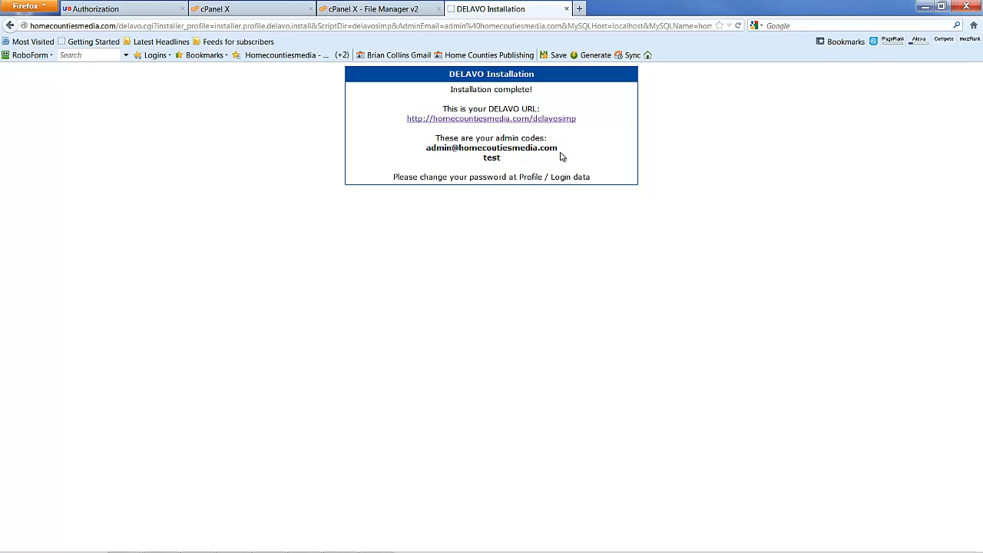
{"action": "left_click_drag", "start_coordinate": [558, 149], "coordinate": [430, 154]}
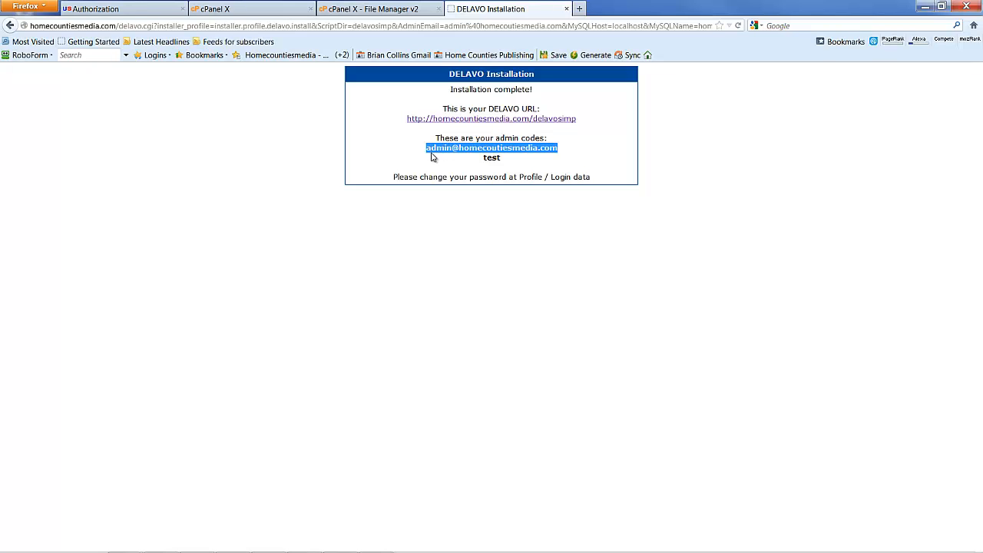
- Open the DELAVO login page and submit the admin e-mail and password using the saved Homecountiesmedia - Delavo S passcard
{"action": "left_click", "coordinate": [501, 119]}
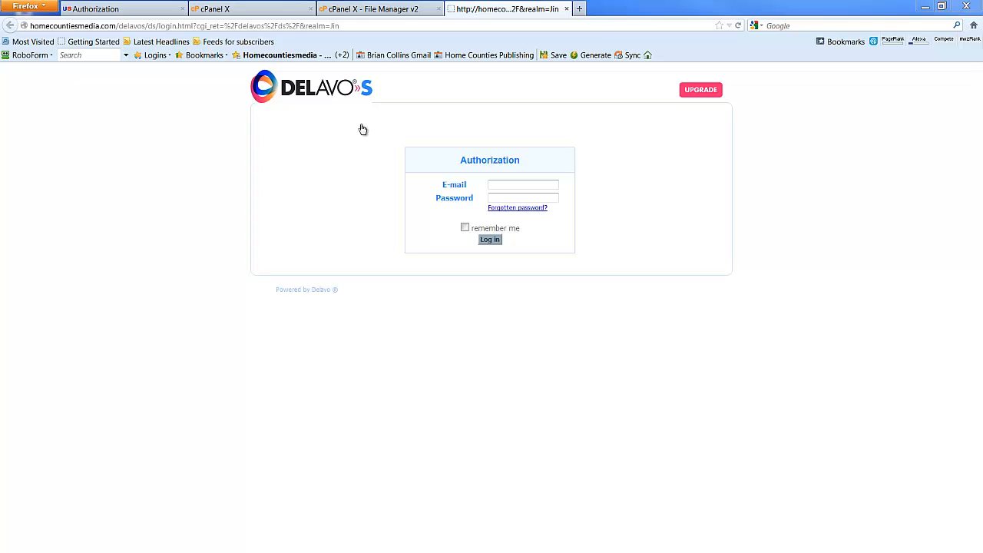
{"action": "left_click", "coordinate": [292, 56]}
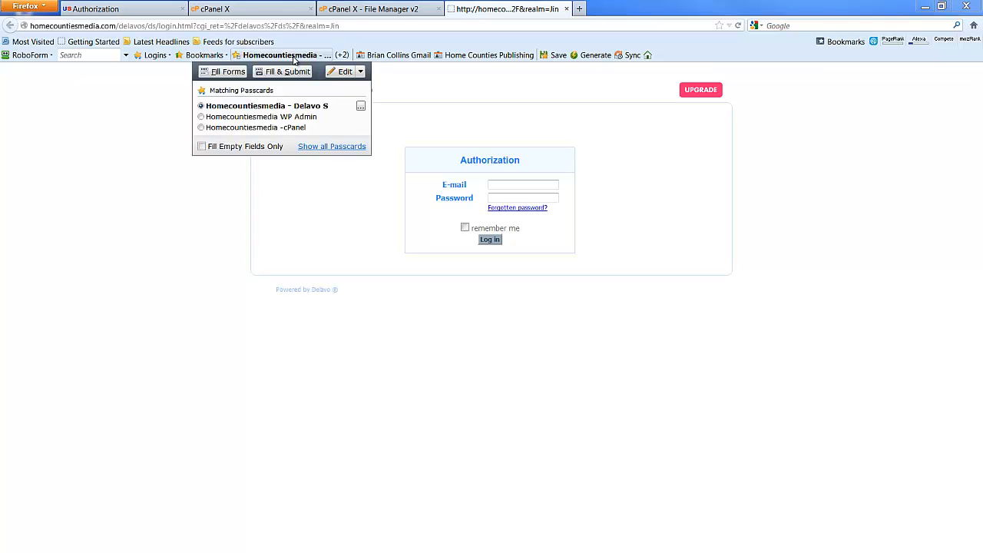
{"action": "left_click", "coordinate": [291, 72]}
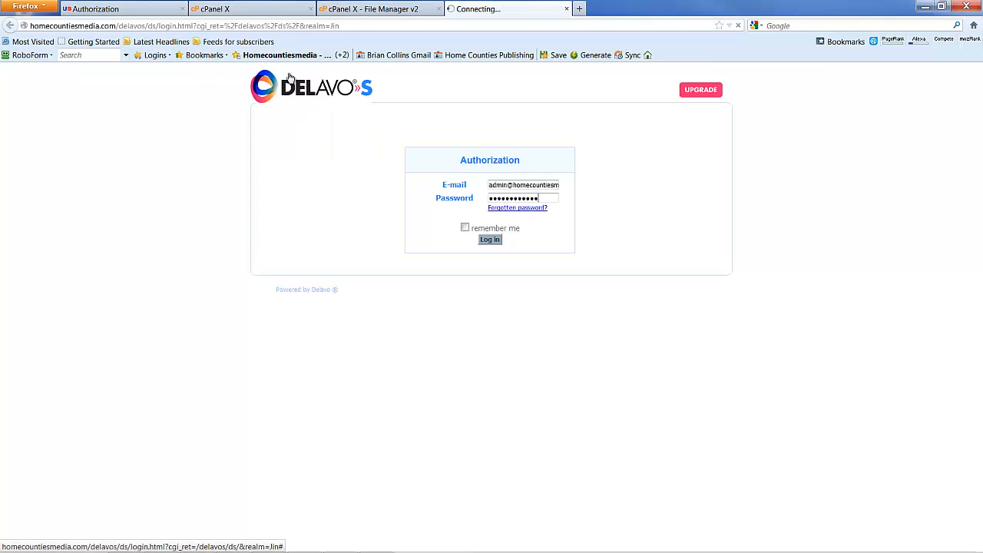